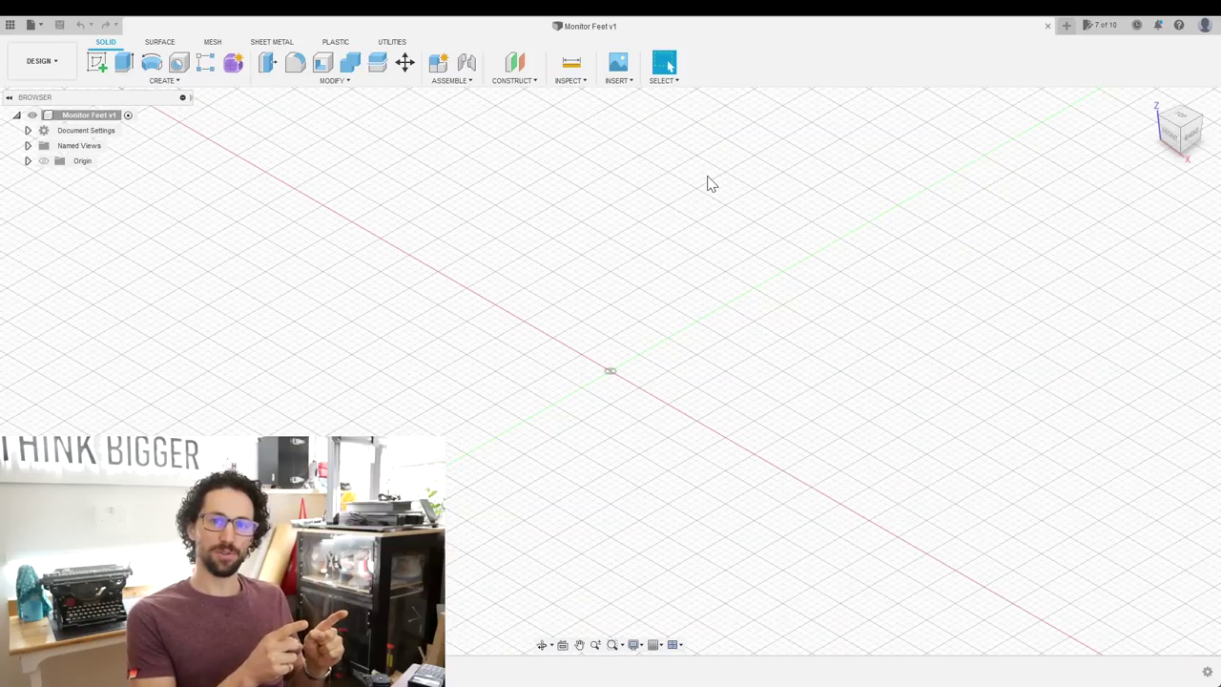
Create user parameters in inches for the monitor feet, including InternalWidthFront 0.51, ExternalWidthFront 0.675, HeadDiameter 0.6, SquareSide 0.25, ShaftDiameter 0.25 and NutWidth 0.436.
click(332, 81)
click(325, 365)
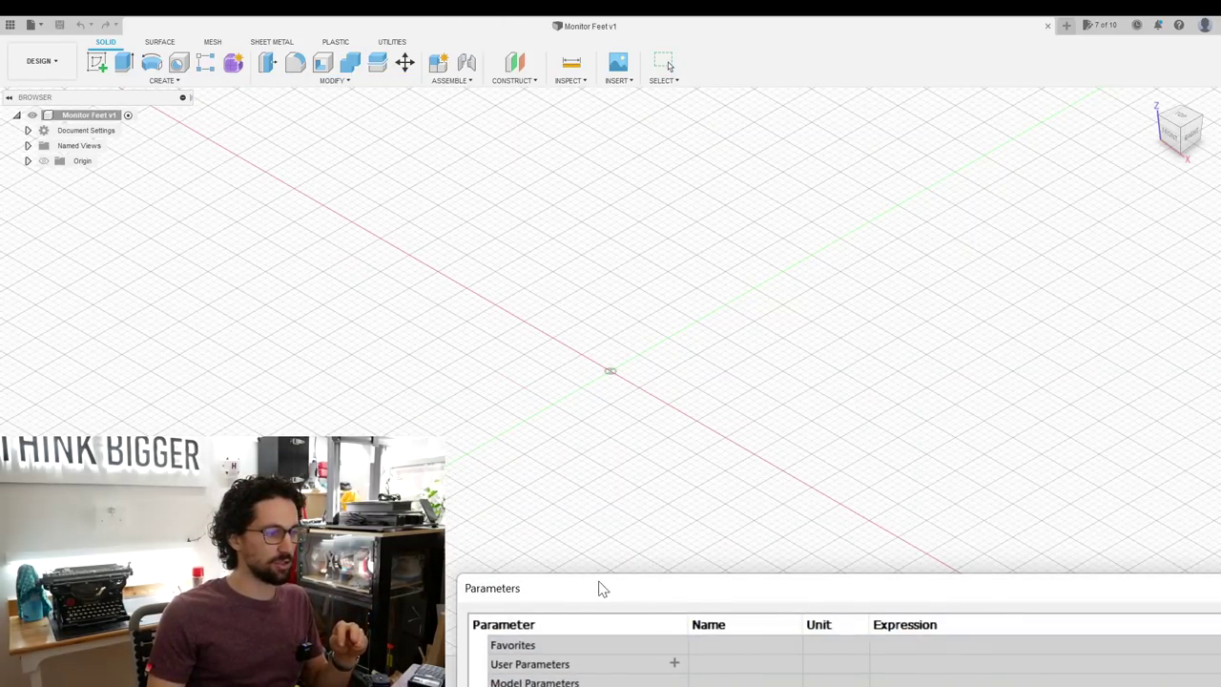
drag(600, 586, 398, 143)
click(448, 191)
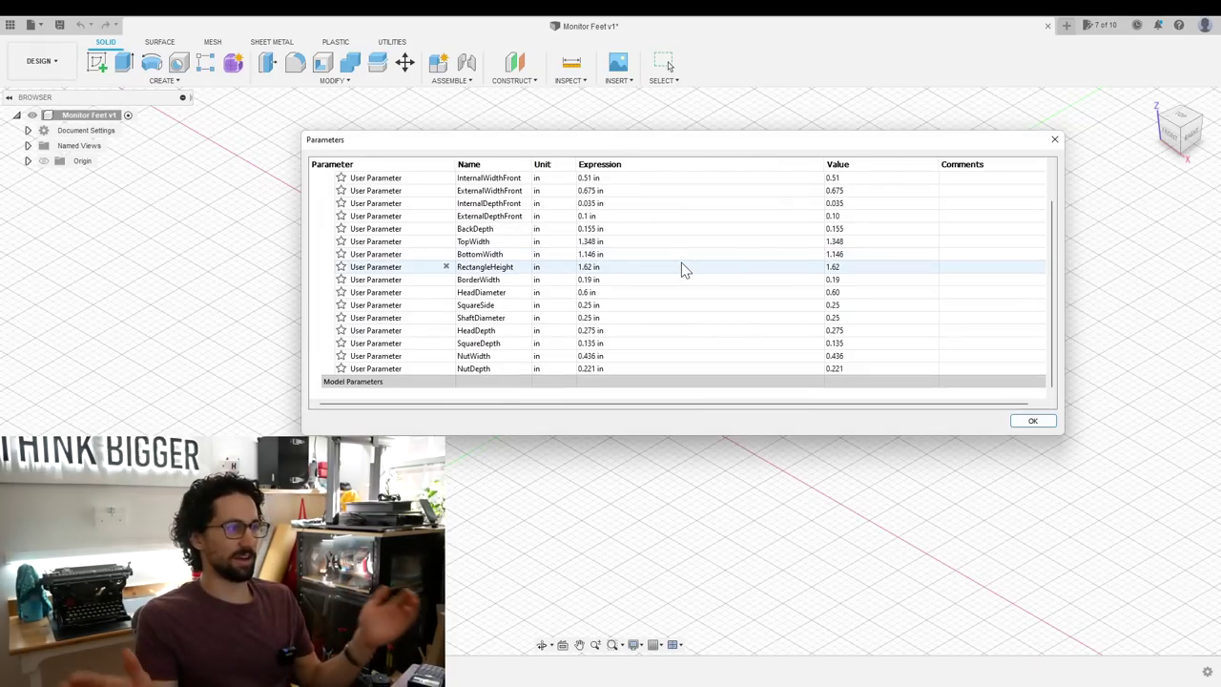
click(1032, 421)
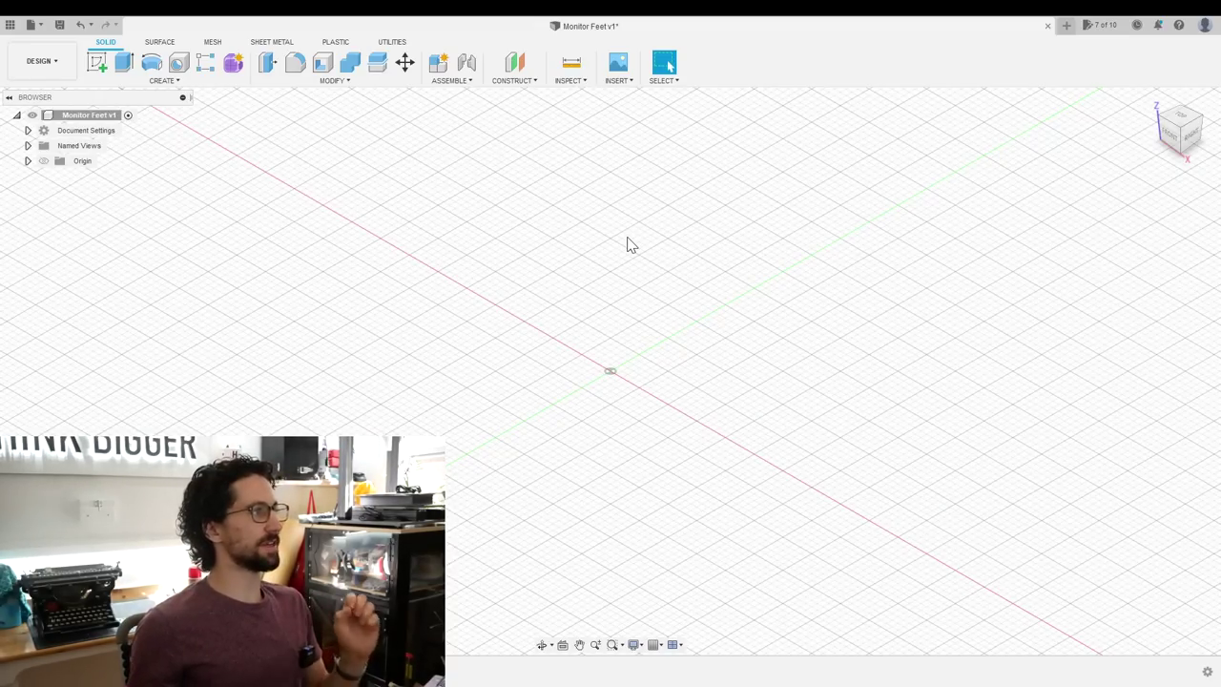
Create a new cylinder body centred at the origin on the horizontal plane, 1 in in diameter and 1 in high.
click(205, 82)
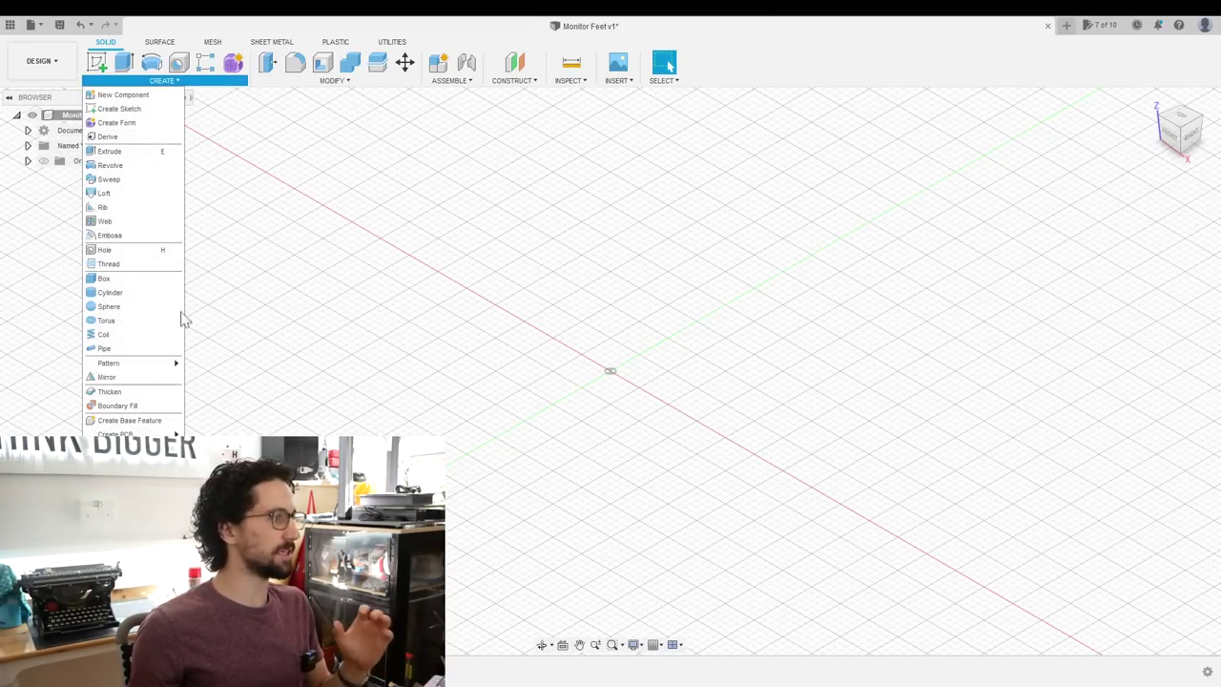
click(157, 300)
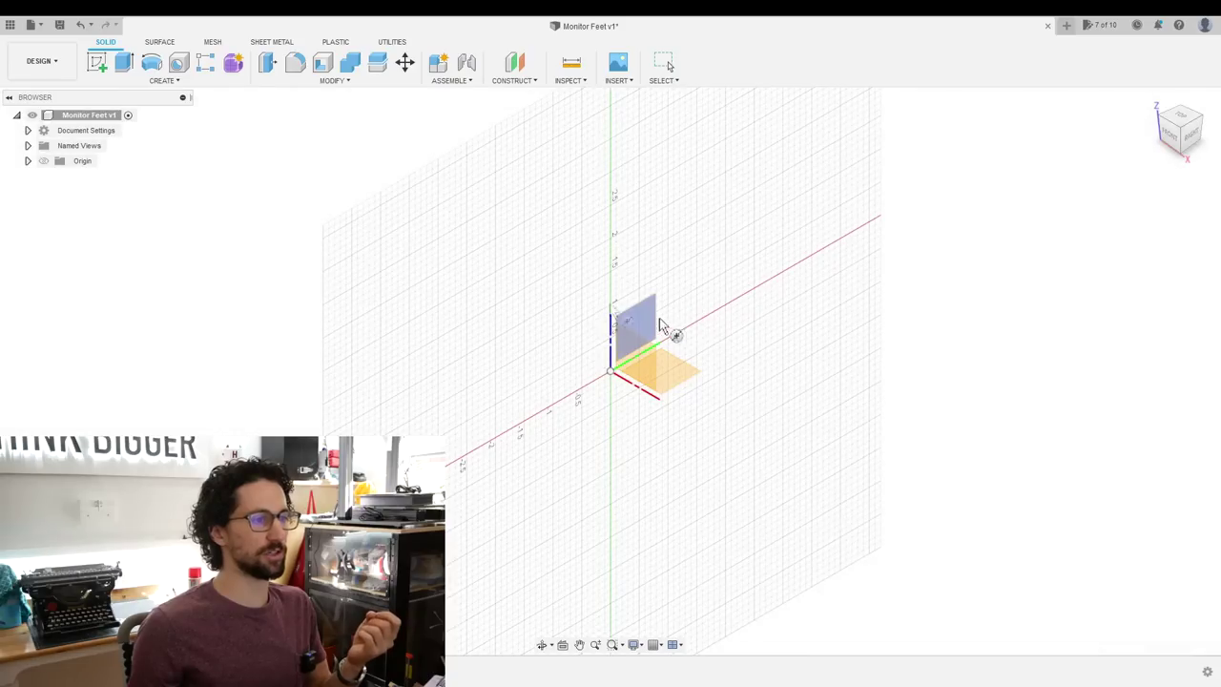
click(687, 372)
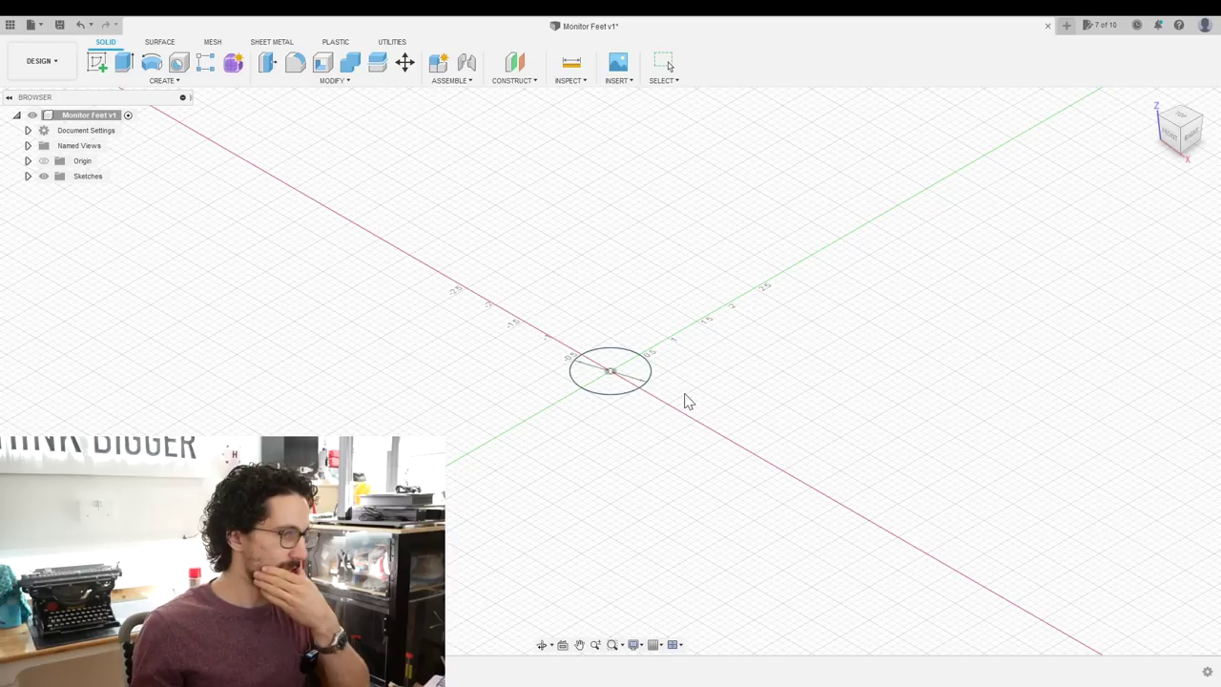
click(687, 401)
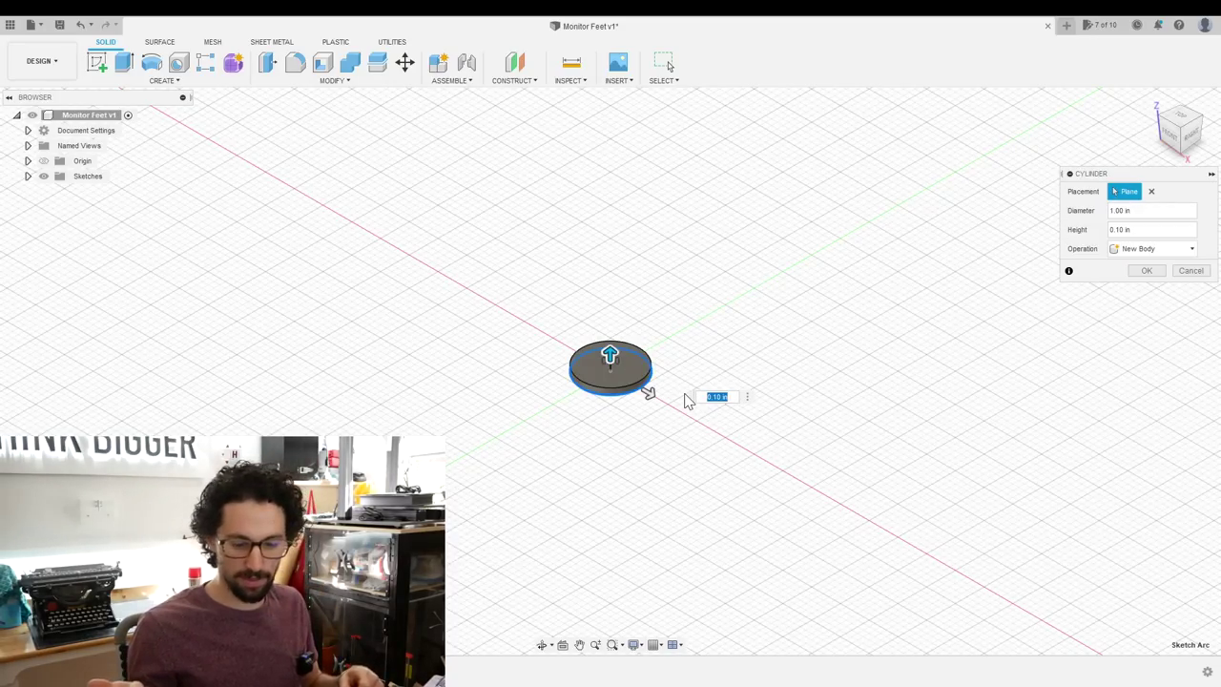
text(1)
key(Return)
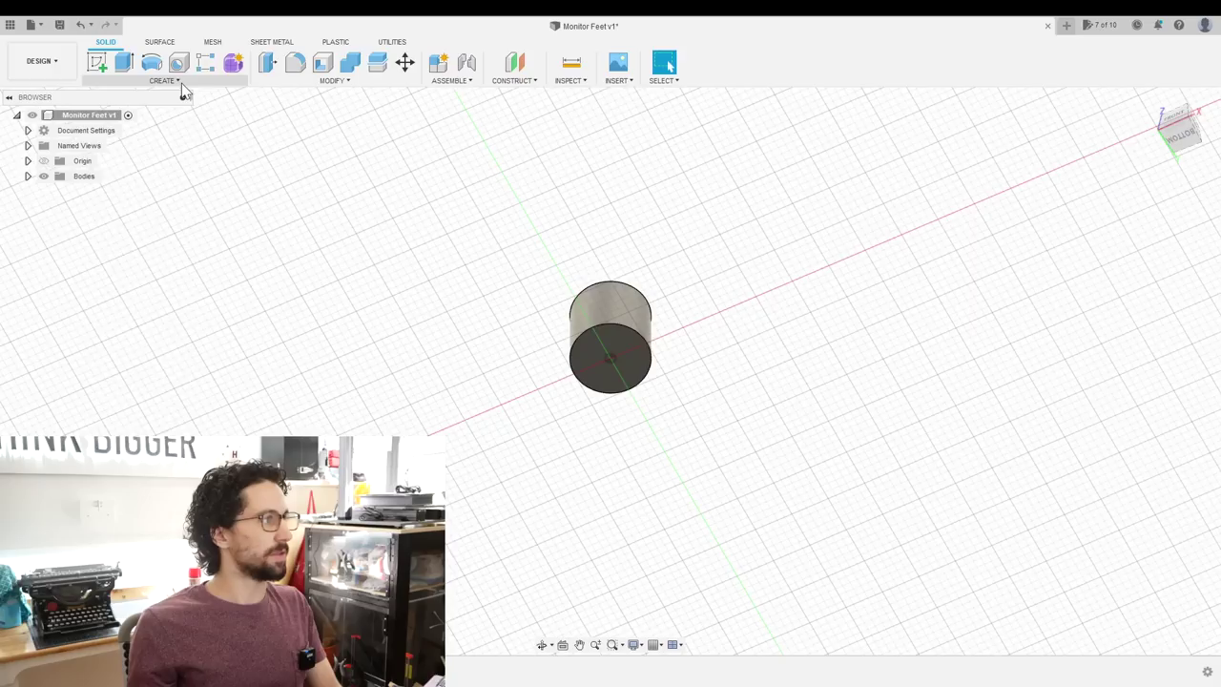
Cut a cylindrical recess into the underside of the cylinder, centred at the origin, using HeadDiameter as its diameter.
click(164, 80)
click(108, 292)
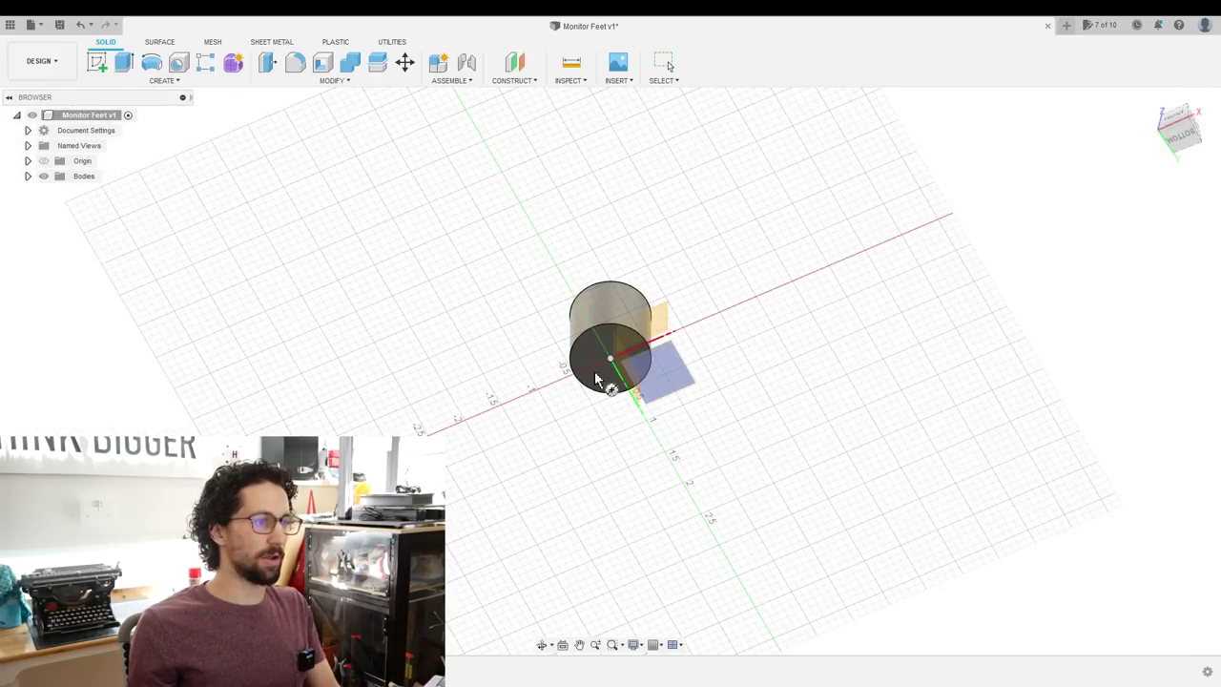
click(613, 353)
click(610, 358)
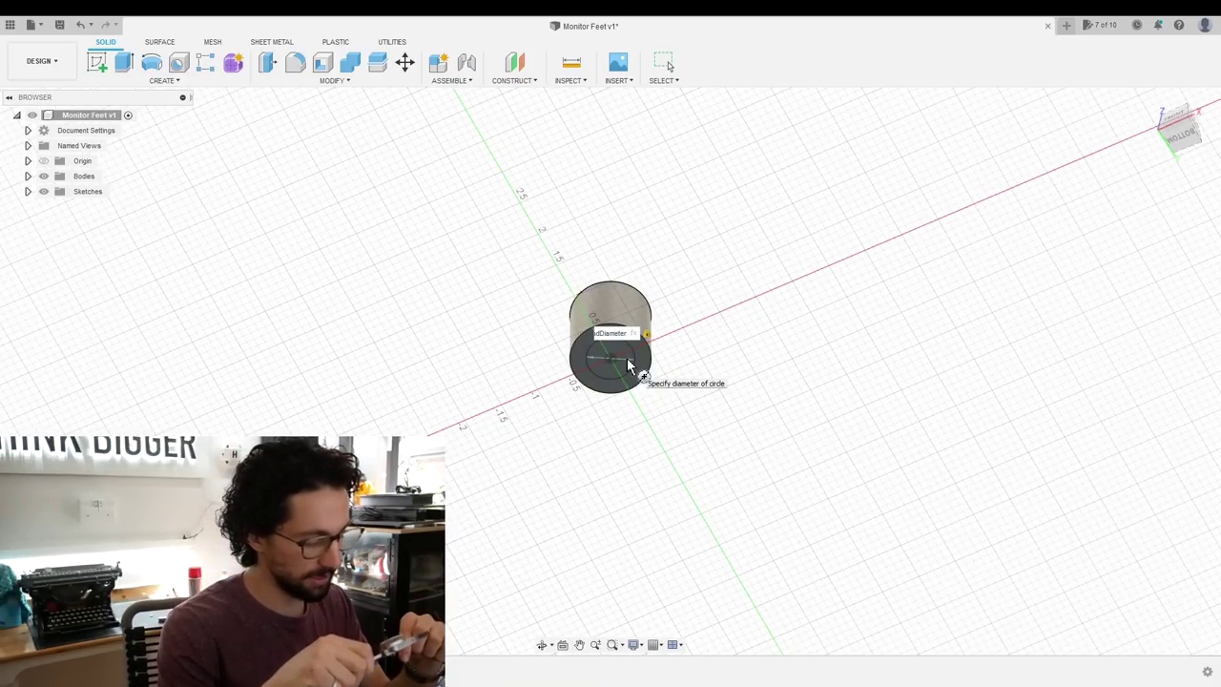
Sketch a center rectangle at the origin on the recess floor, with SquareSide as both width and height.
mouse_move(629, 366)
shift+middle_down()
mouse_move(681, 299)
mouse_move(679, 245)
shift+middle_up()
click(96, 62)
click(693, 326)
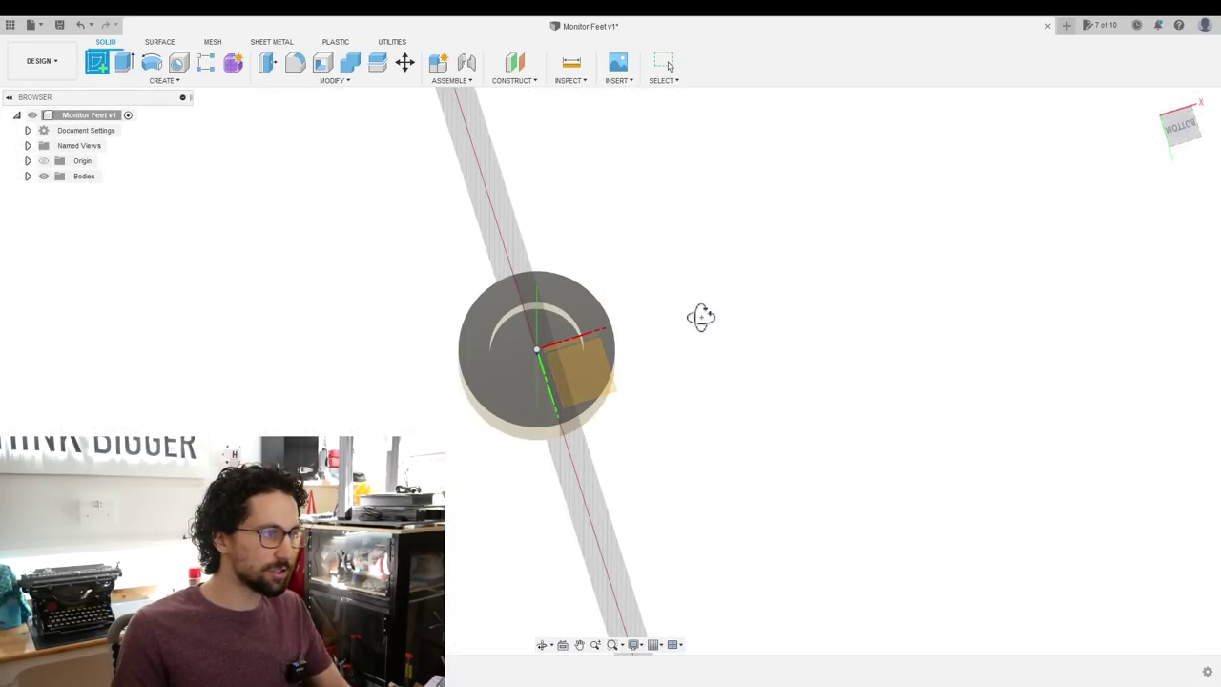
click(164, 80)
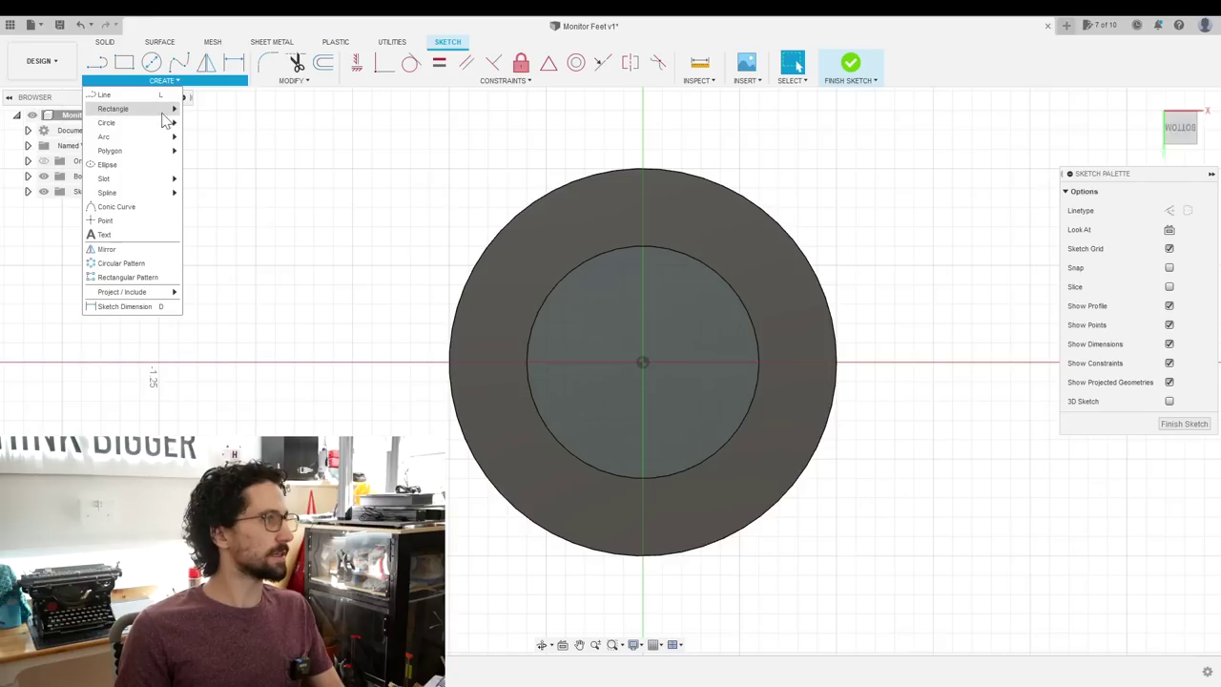
mouse_move(124, 103)
click(219, 139)
click(642, 361)
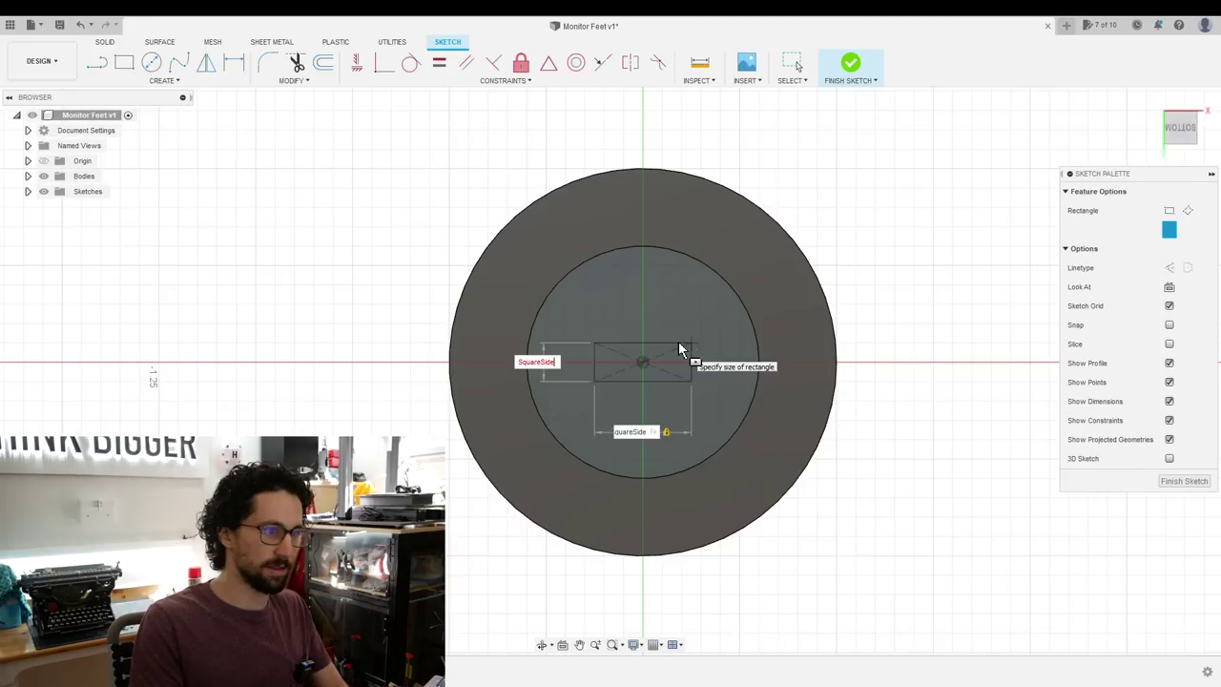
key(Return)
key(Escape)
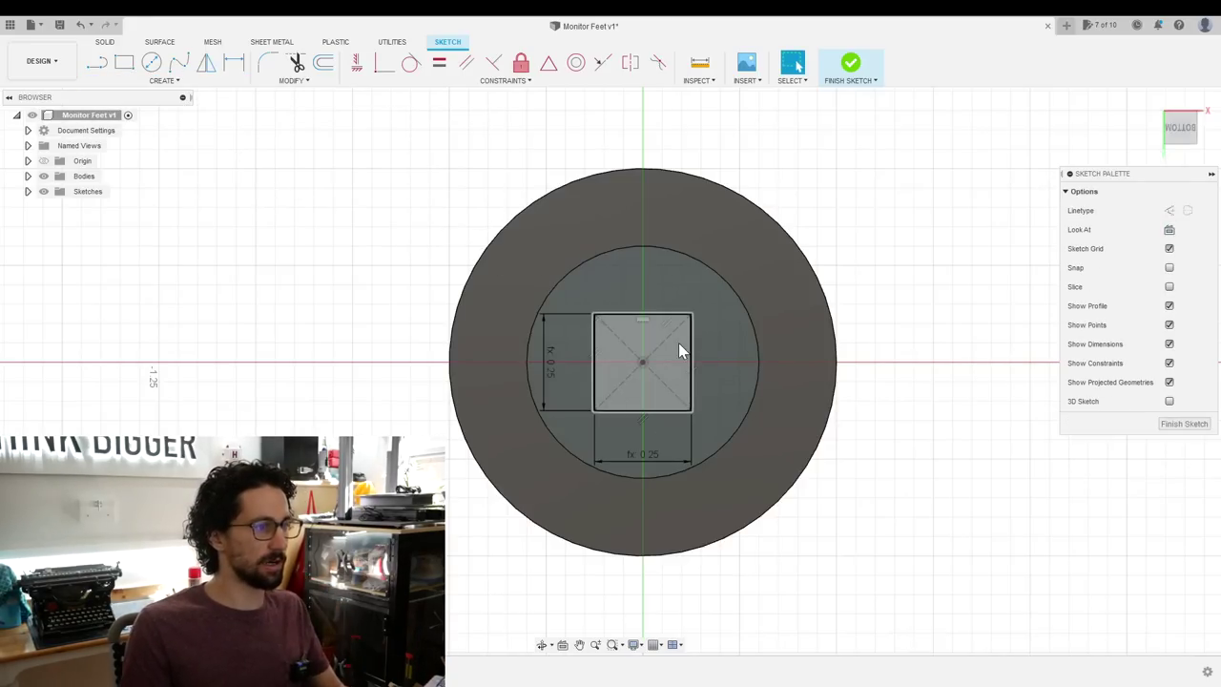
Cut the square profile into the recess floor and add a small clearance to its SquareSide dimension.
shift+middle_drag(890, 504, 662, 353)
click(665, 355)
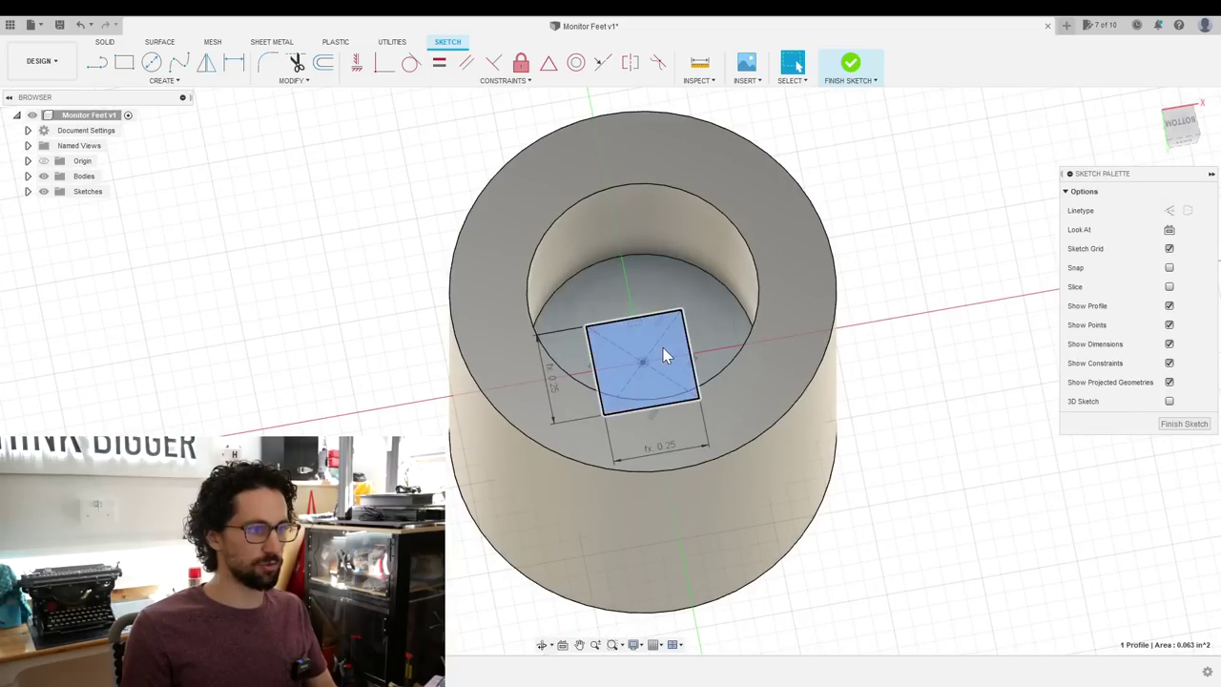
right_click(664, 355)
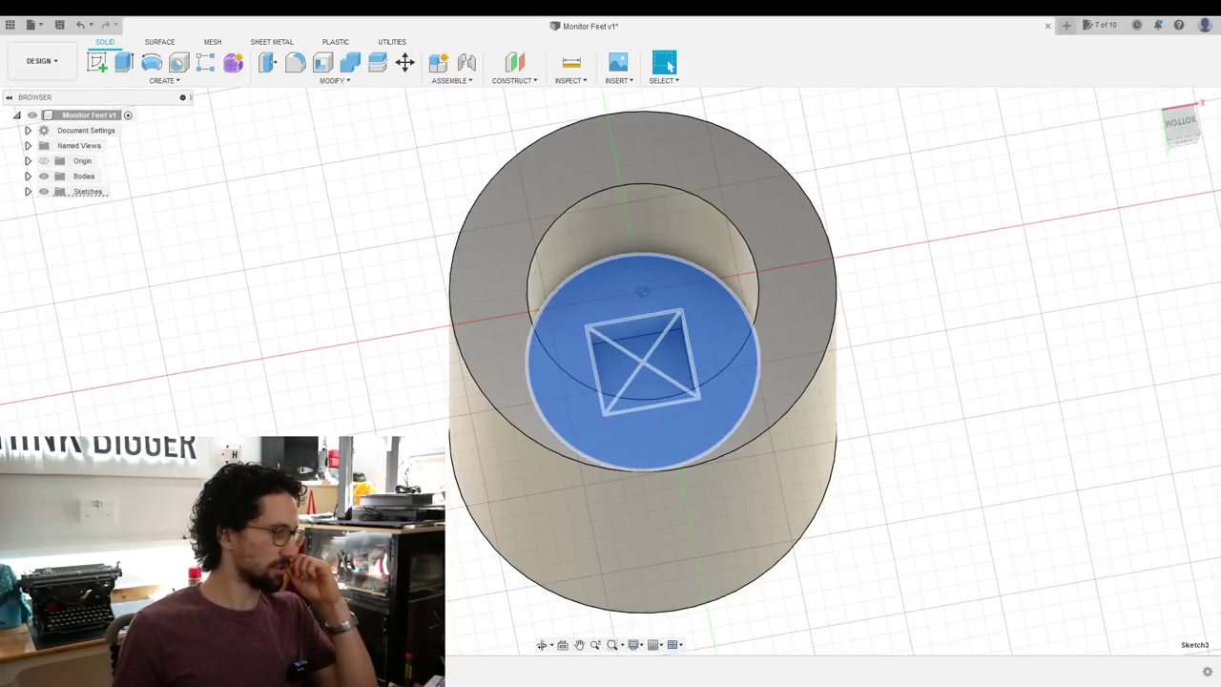
double_click(549, 370)
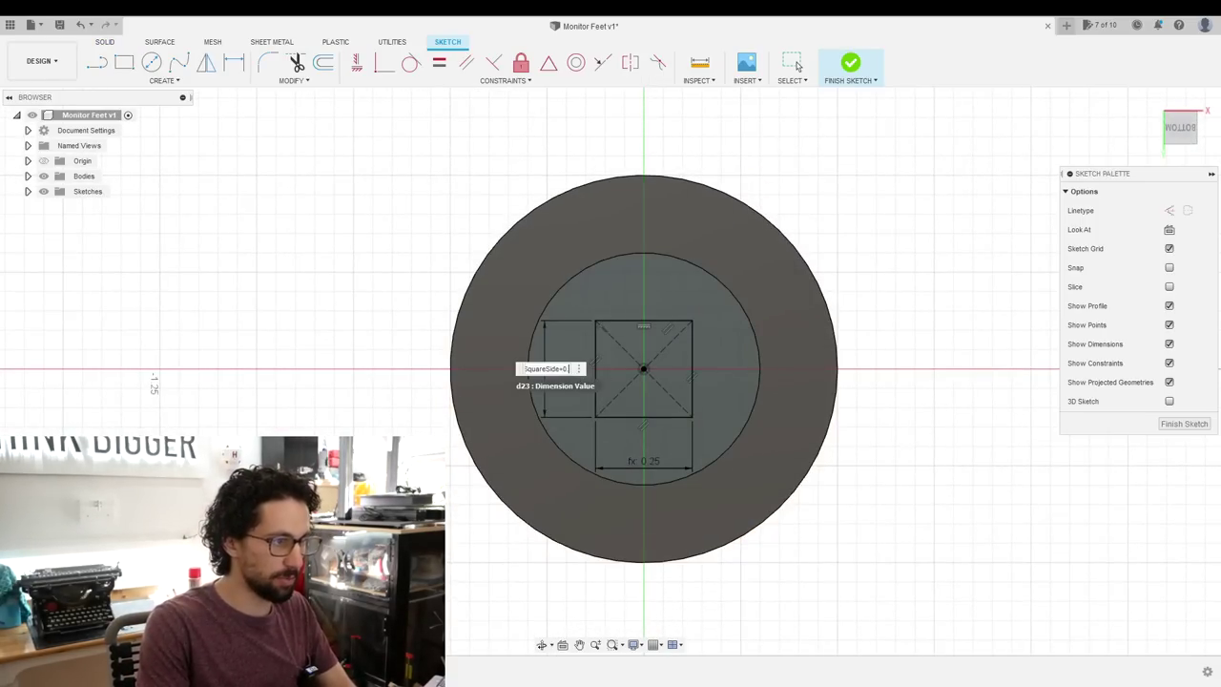
key(Return)
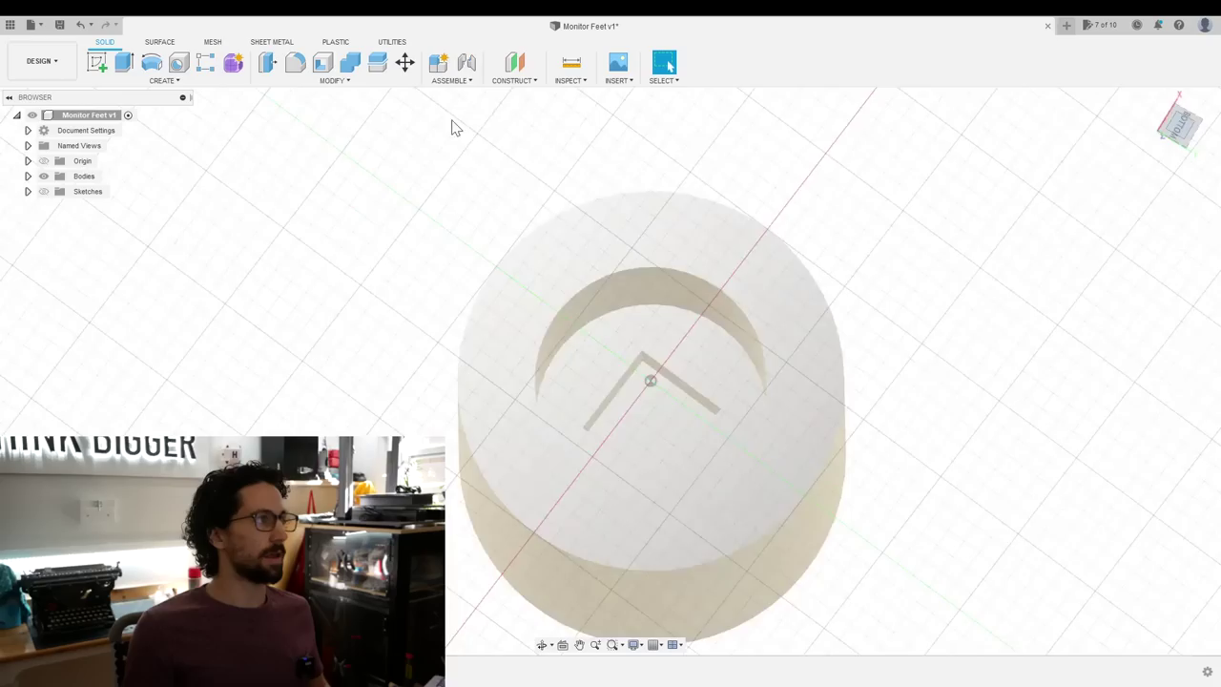
Cut a concentric cylindrical shaft hole from the square pocket's floor through the body, with a 0.26 in diameter and -0.85 in height.
click(171, 80)
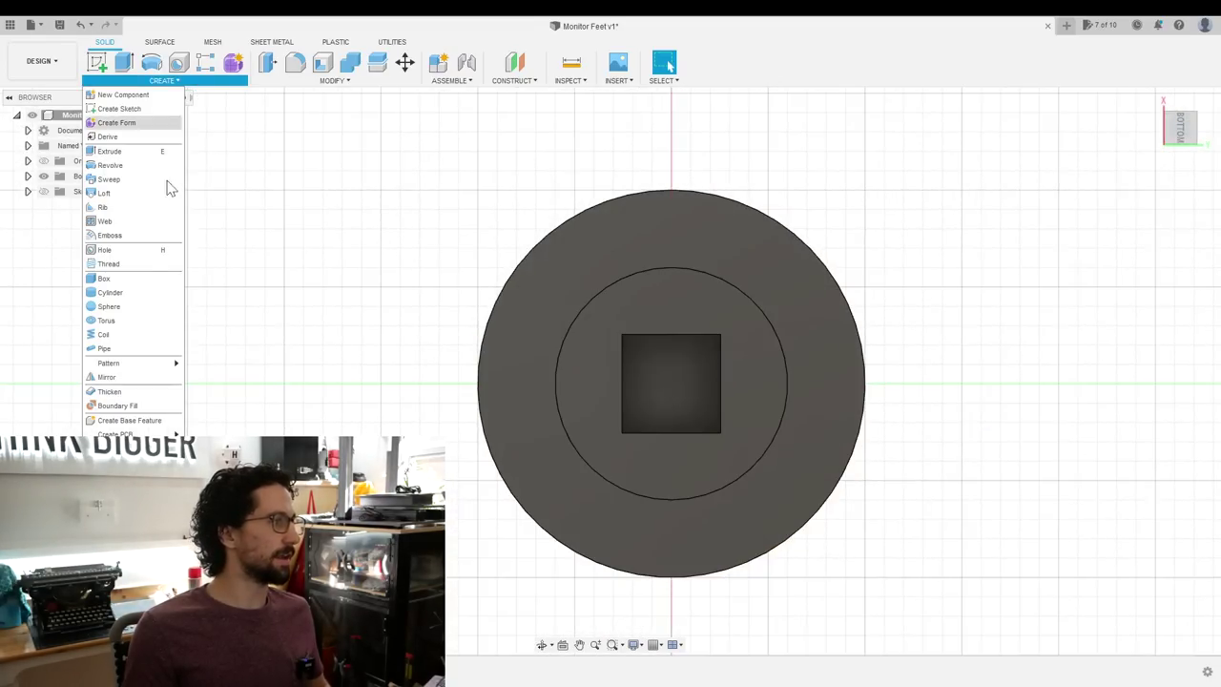
click(113, 292)
click(674, 391)
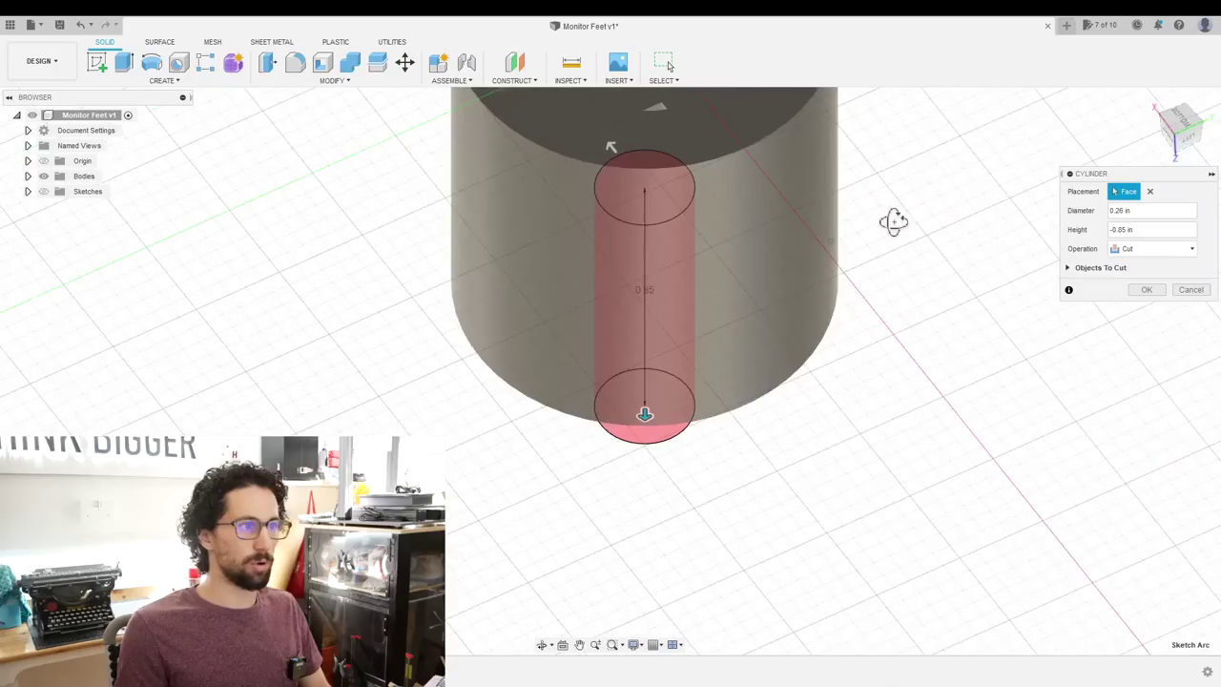
click(1148, 290)
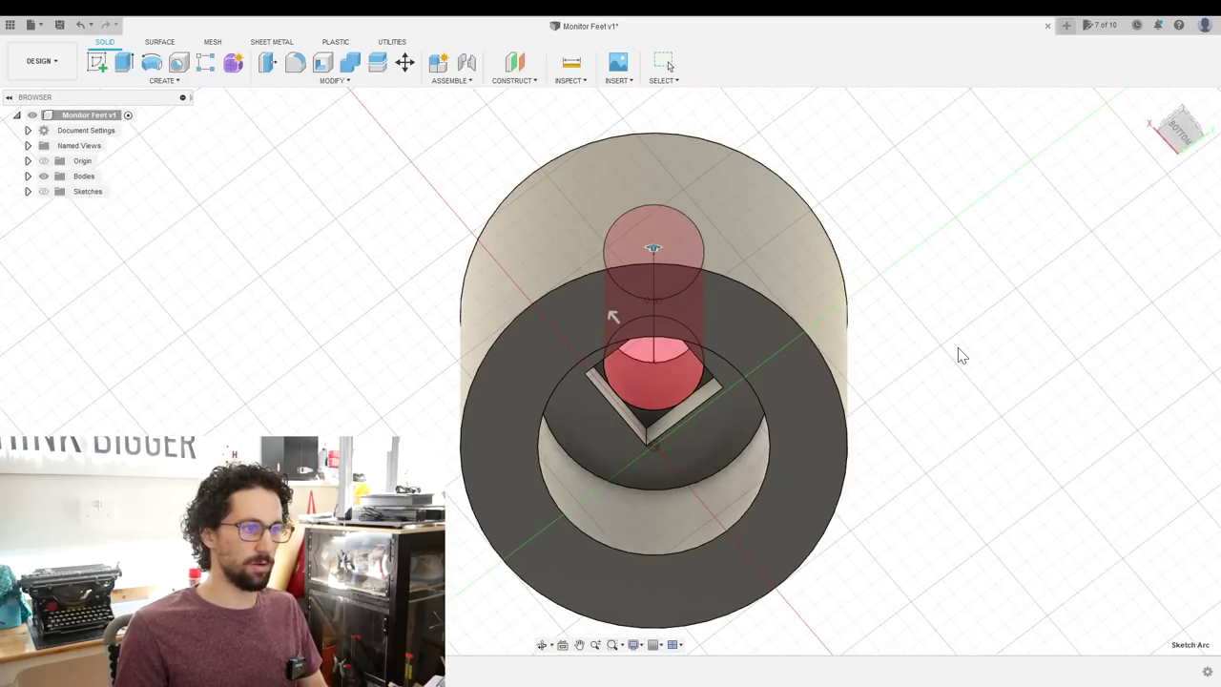
scroll(913, 410, down, 2)
shift+middle_drag(913, 410, 930, 261)
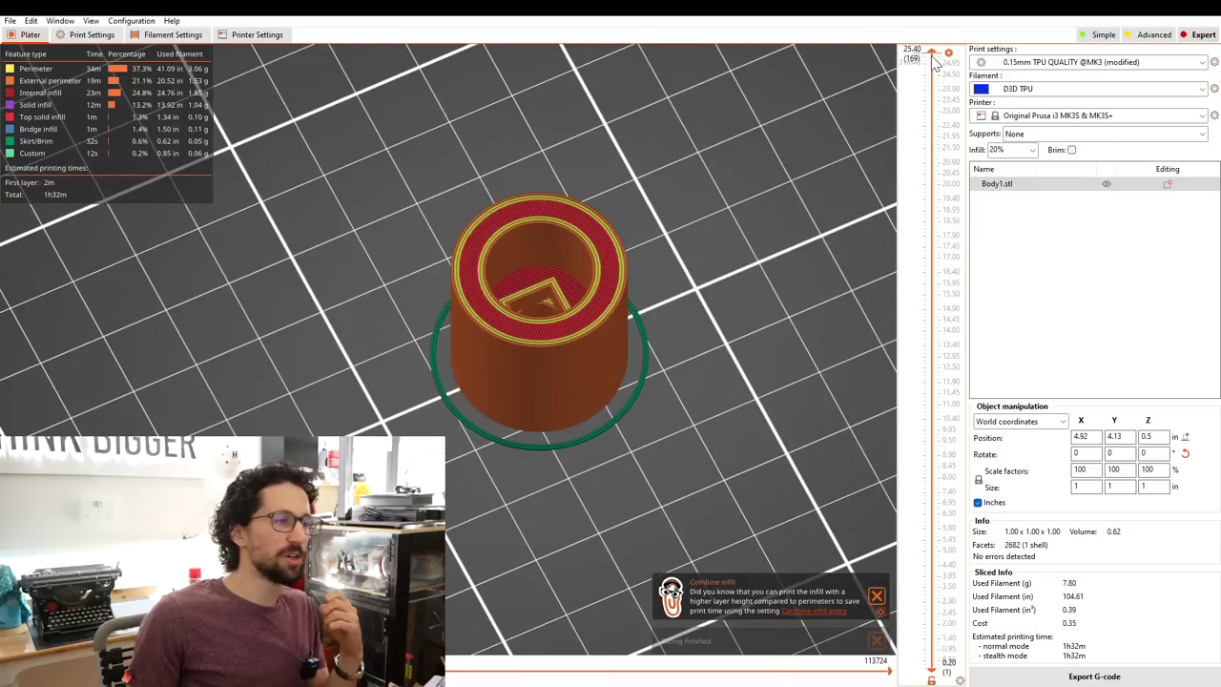
Switch to PrusaSlicer and inspect the sliced layers of Body1.stl from the top down through the recess and shaft hole.
scroll(913, 539, down, 20)
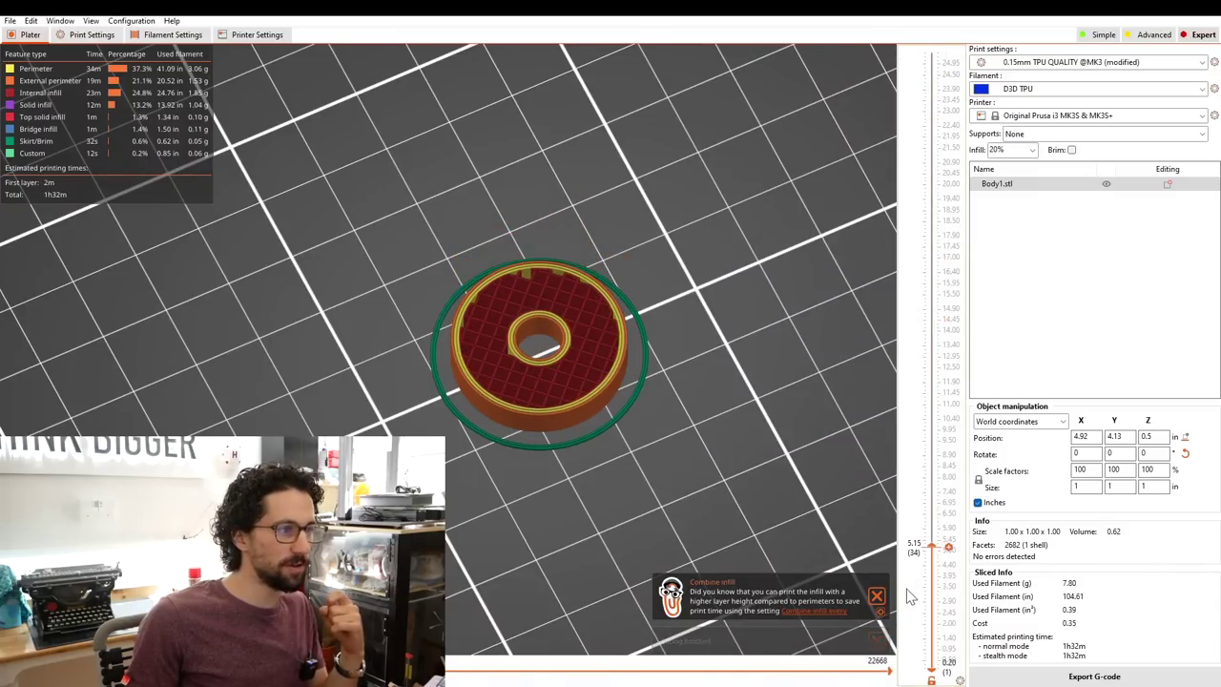
scroll(916, 542, down, 10)
scroll(915, 506, up, 20)
scroll(915, 162, down, 5)
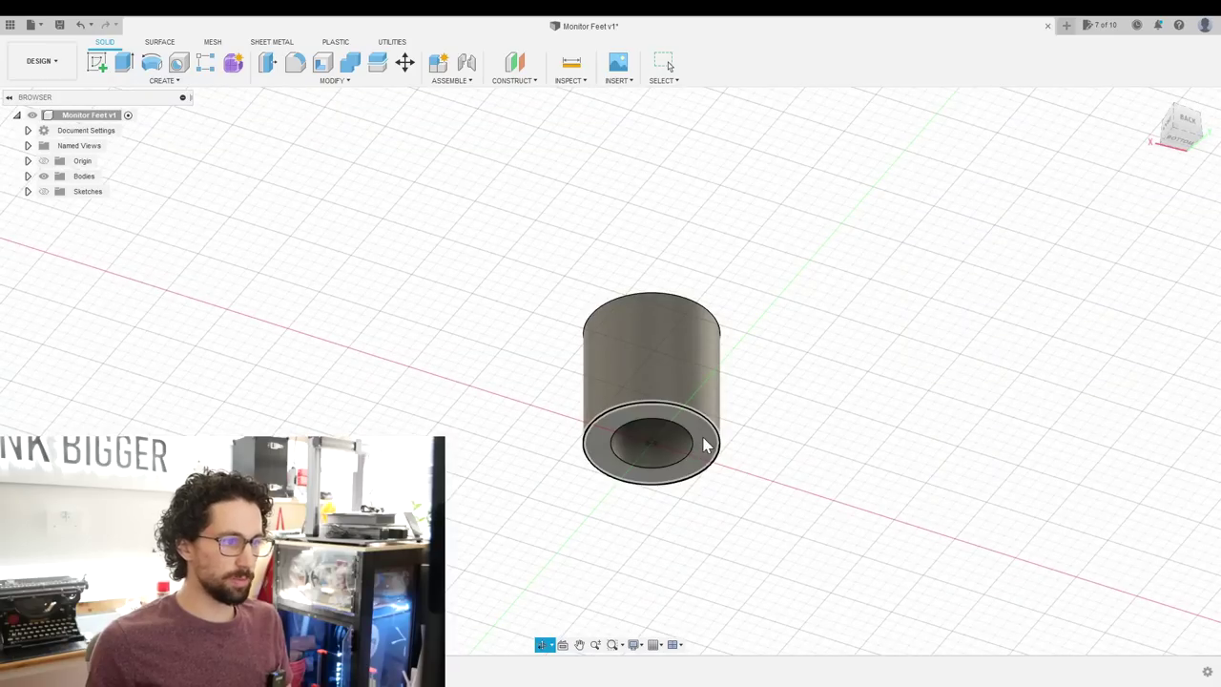
In Fusion, create a construction plane offset from the cylinder's bottom ring face by -StandHeight.
shift+middle_drag(818, 389, 667, 239)
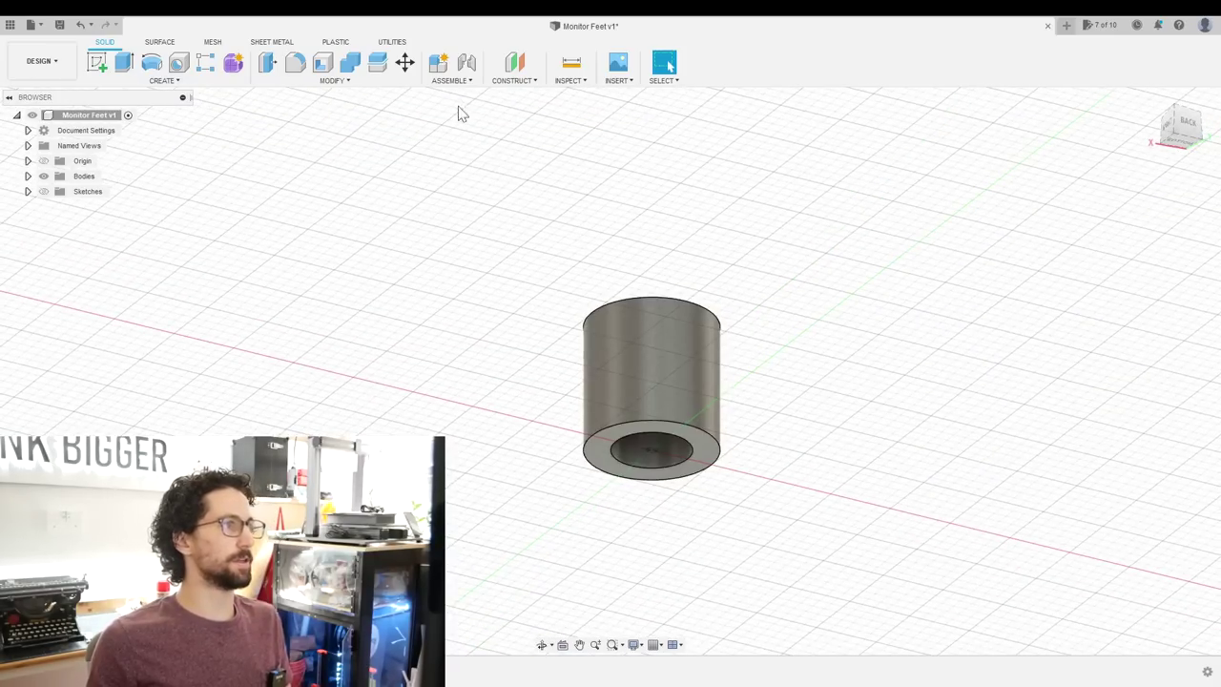
click(515, 62)
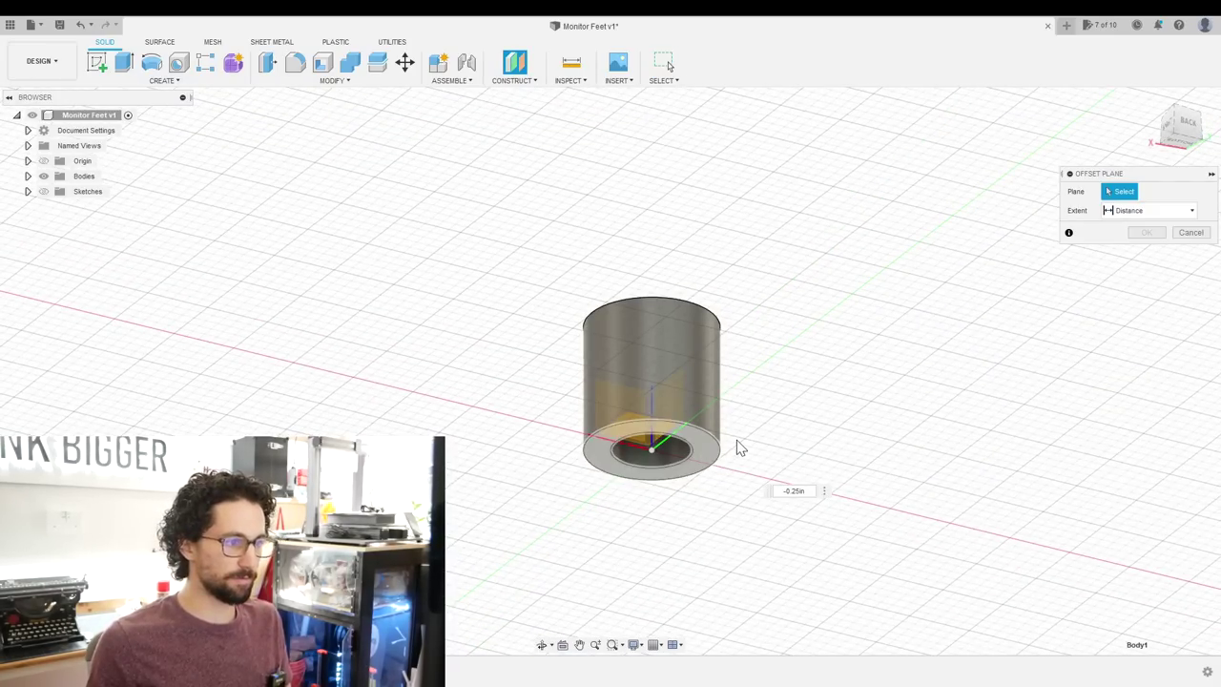
click(687, 470)
drag(687, 467, 687, 343)
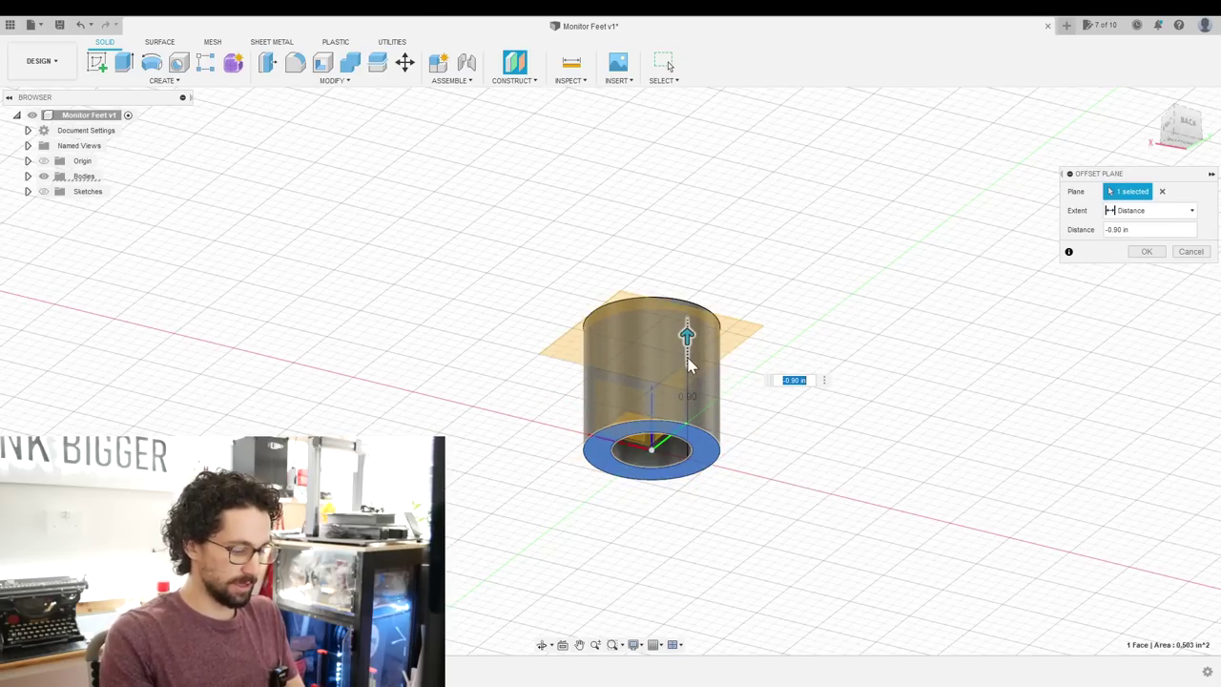
text(-StandHeight)
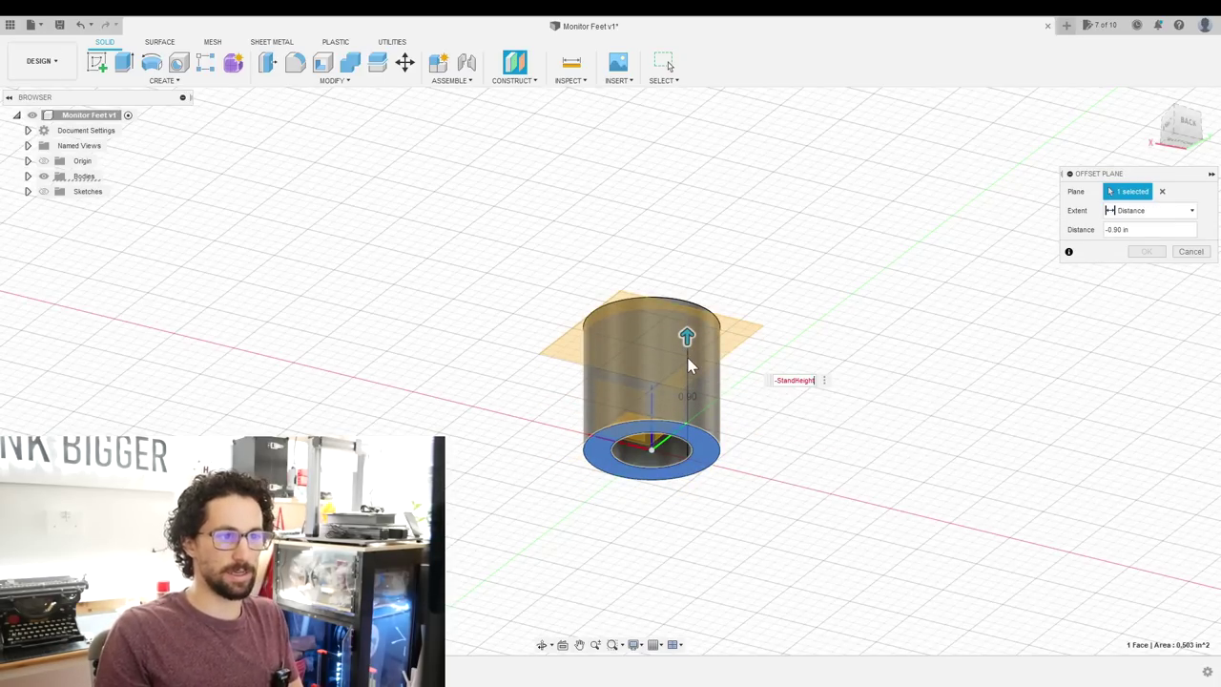
key(Return)
Start a sketch on the new offset plane and hide Body1.
scroll(687, 362, down, 5)
click(96, 62)
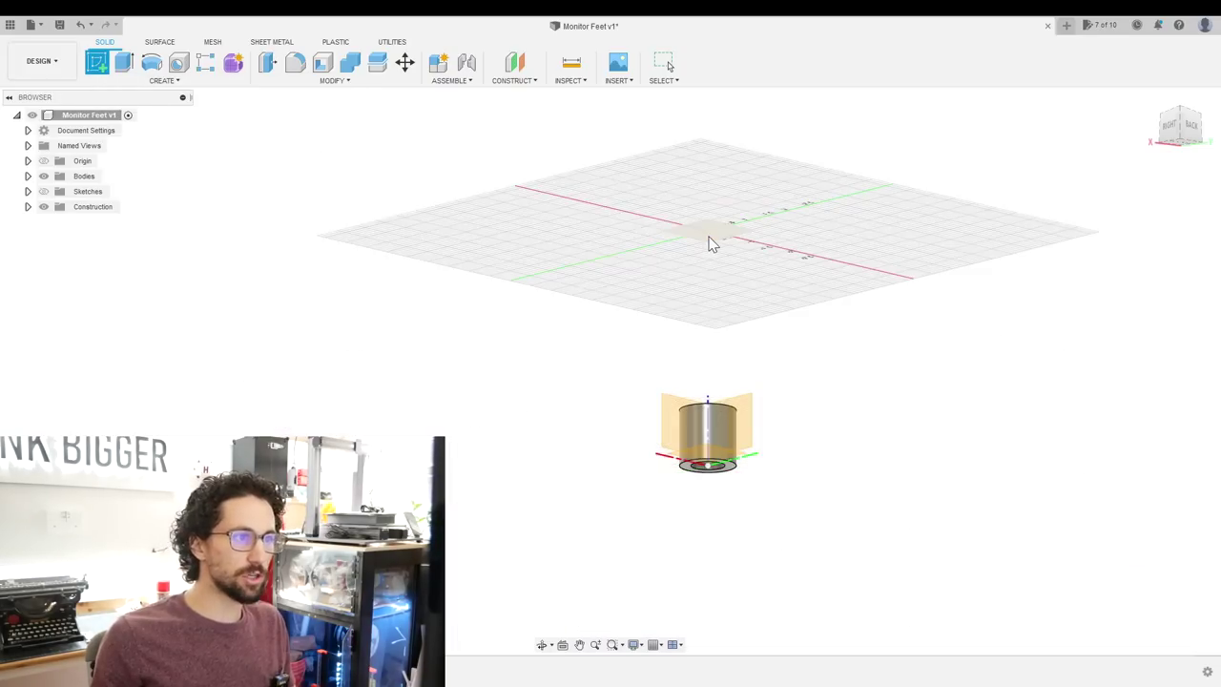
click(711, 240)
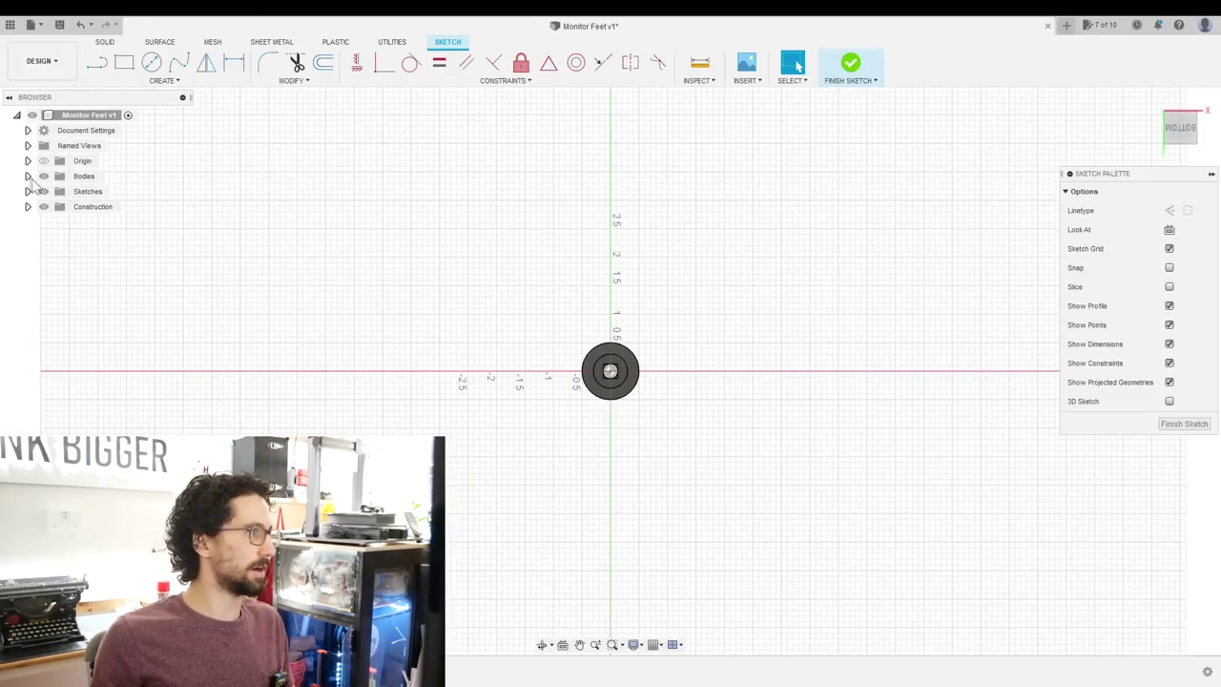
click(27, 175)
click(28, 206)
Draw a center rectangle at the sketch origin with InternalWidthFront as its width and 1 in as its height.
click(164, 80)
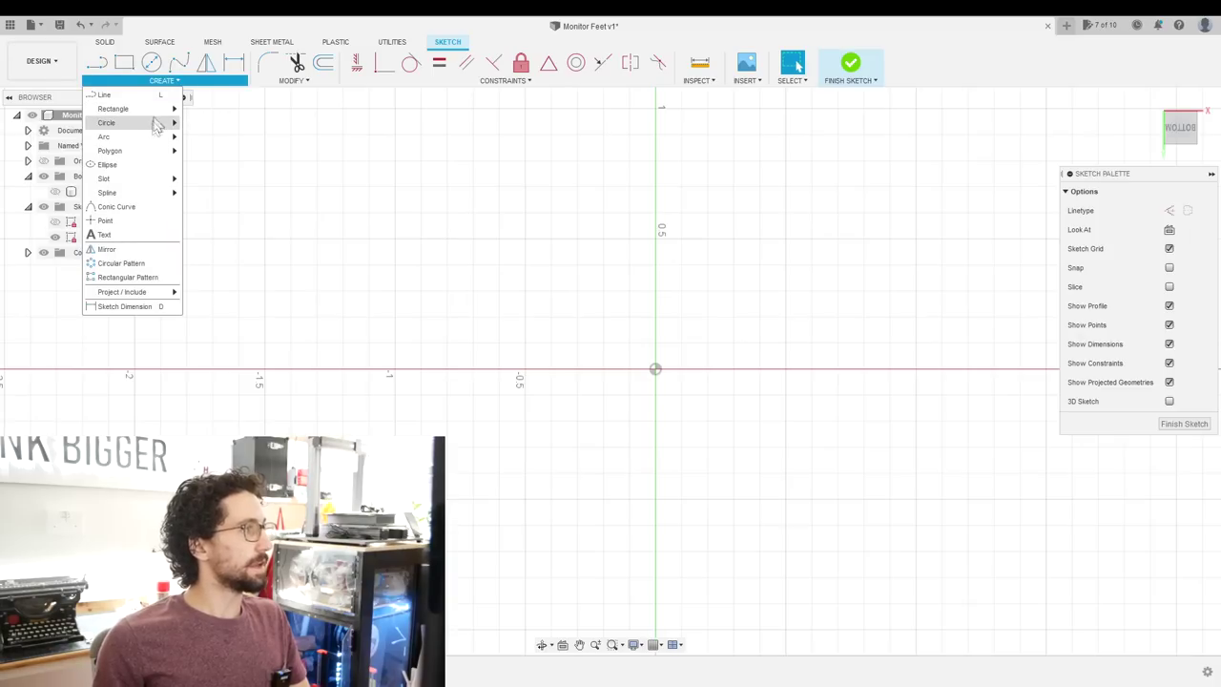
mouse_move(114, 109)
click(234, 136)
click(656, 369)
text(I)
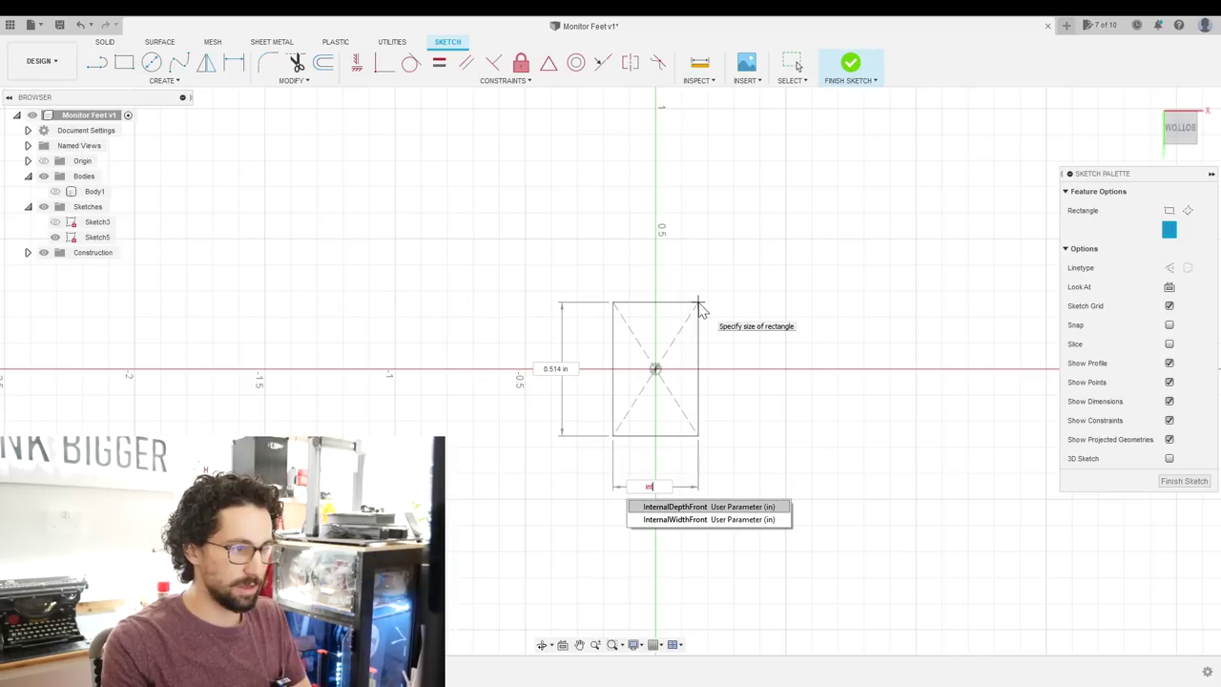
key(Down)
key(Return)
key(Tab)
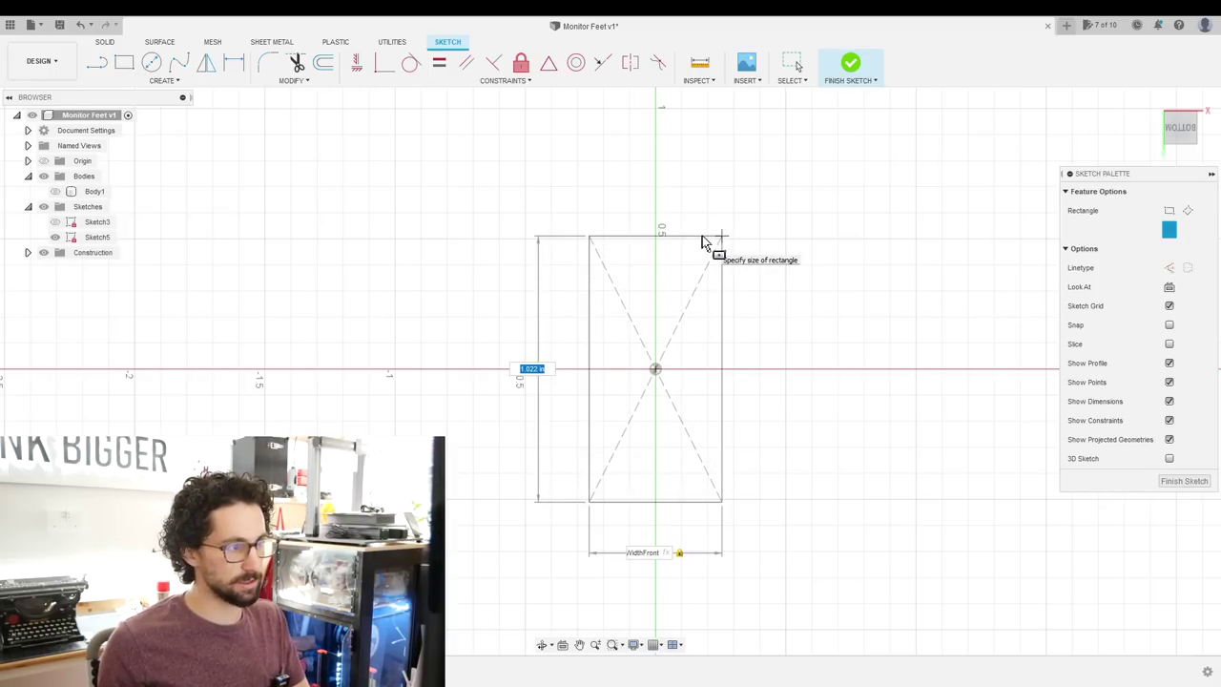
key(Return)
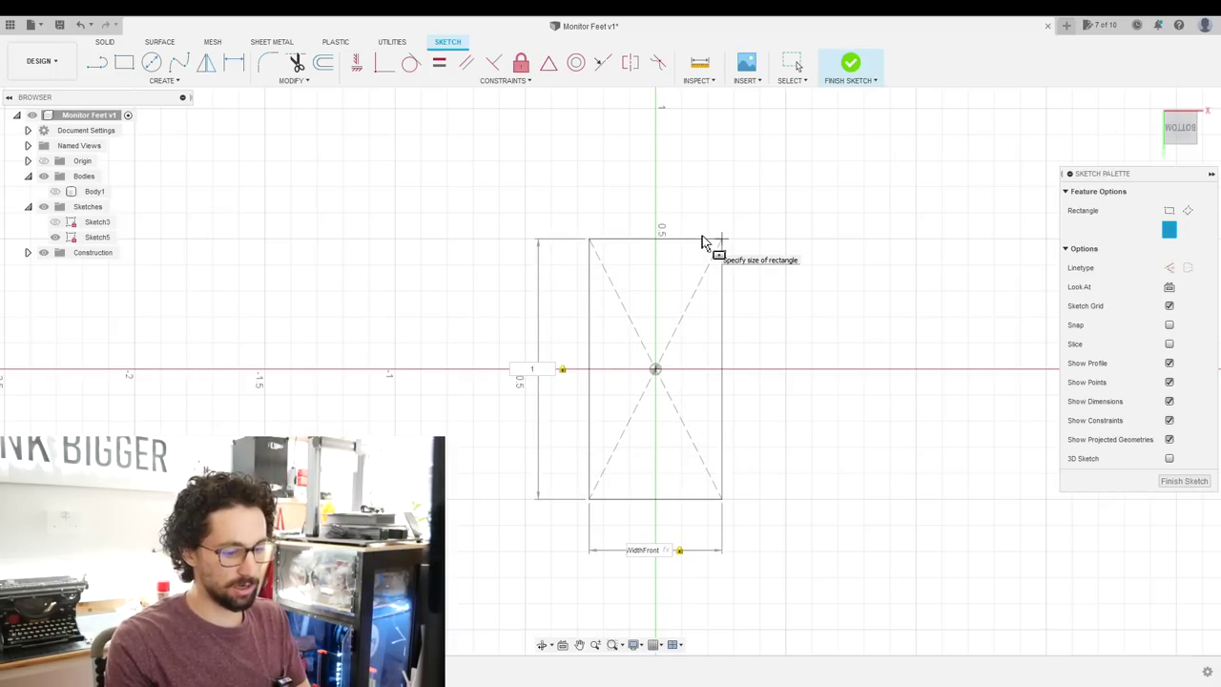
key(Return)
right_click(689, 215)
click(669, 271)
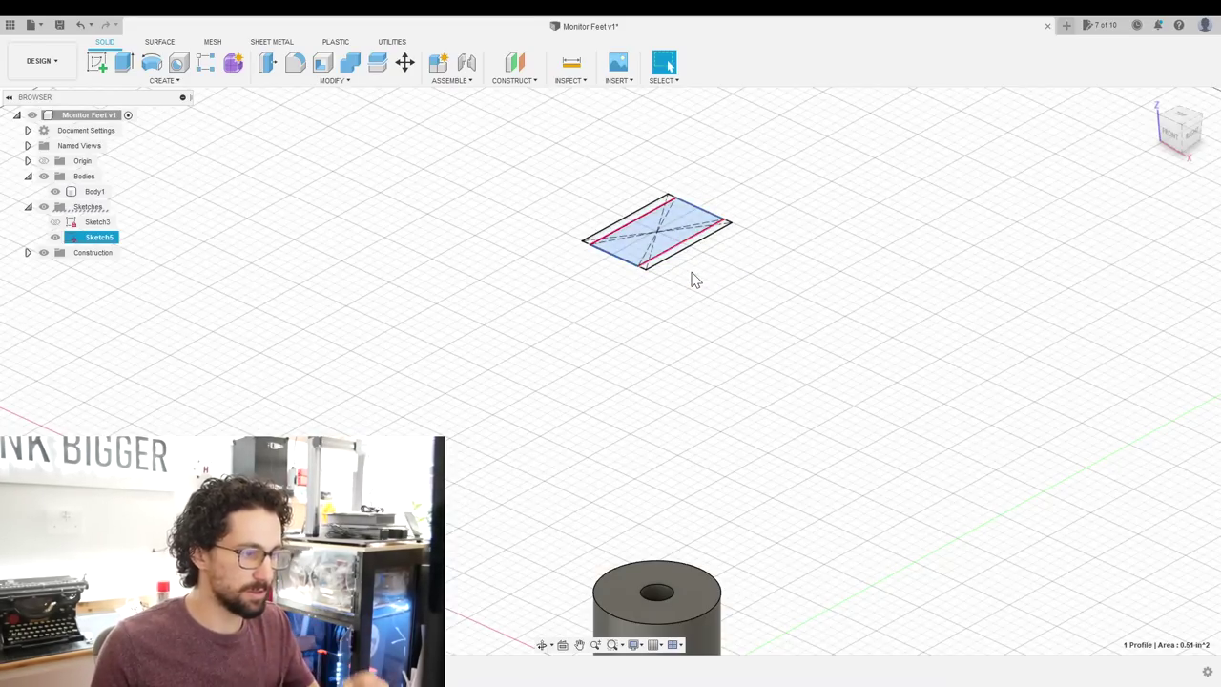
Extrude the inner rectangle profile by -InternalDepthFront as a new body.
text(int)
key(Down)
key(Return)
key(Return)
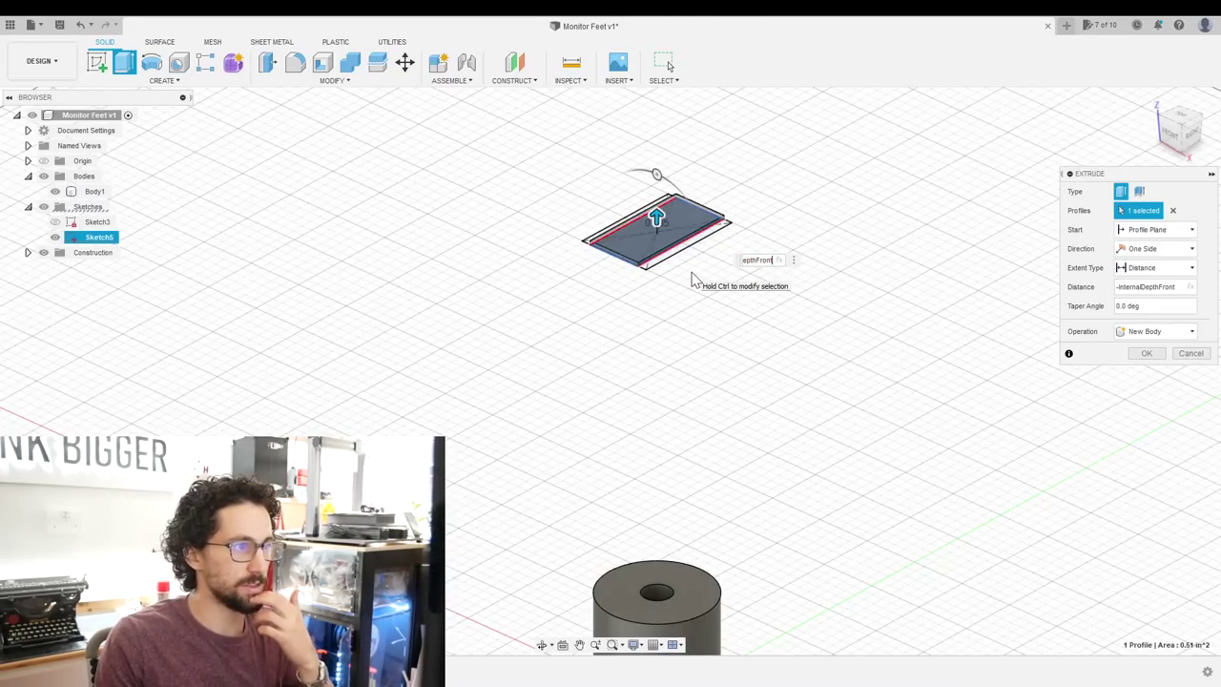
key(Return)
Fillet the thin plate's two front vertical corner edges with a radius of InternalWidthFront/2.
key(f)
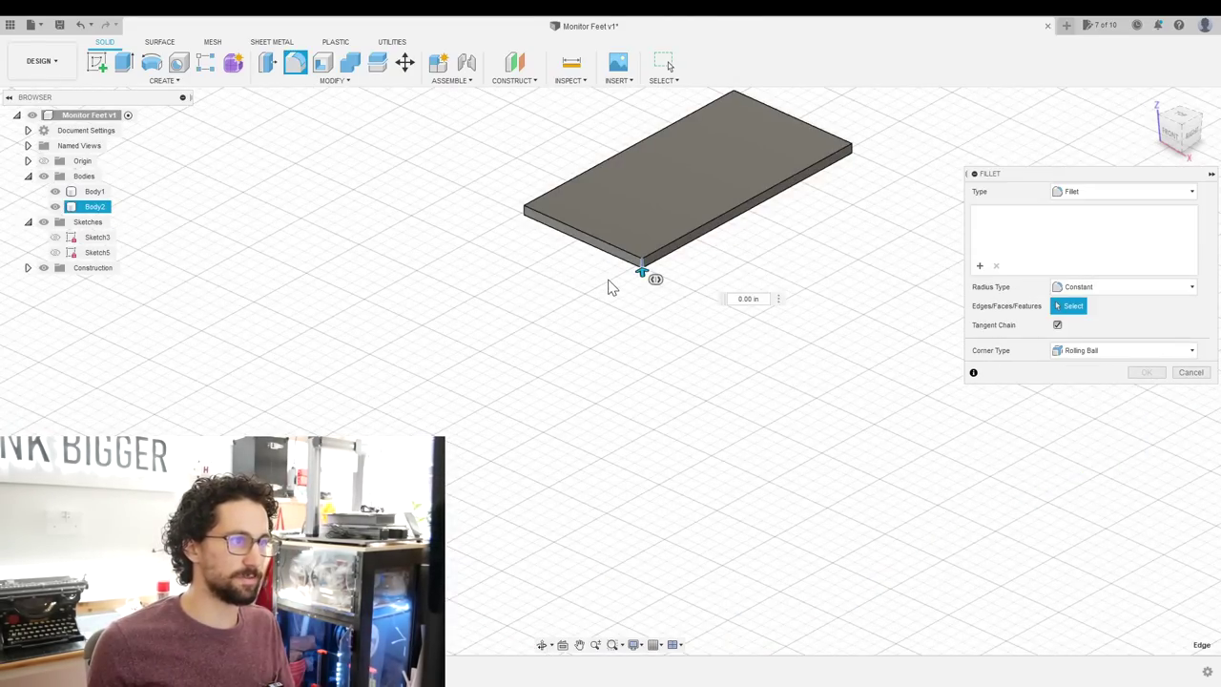
click(612, 286)
shift+middle_drag(611, 286, 498, 272)
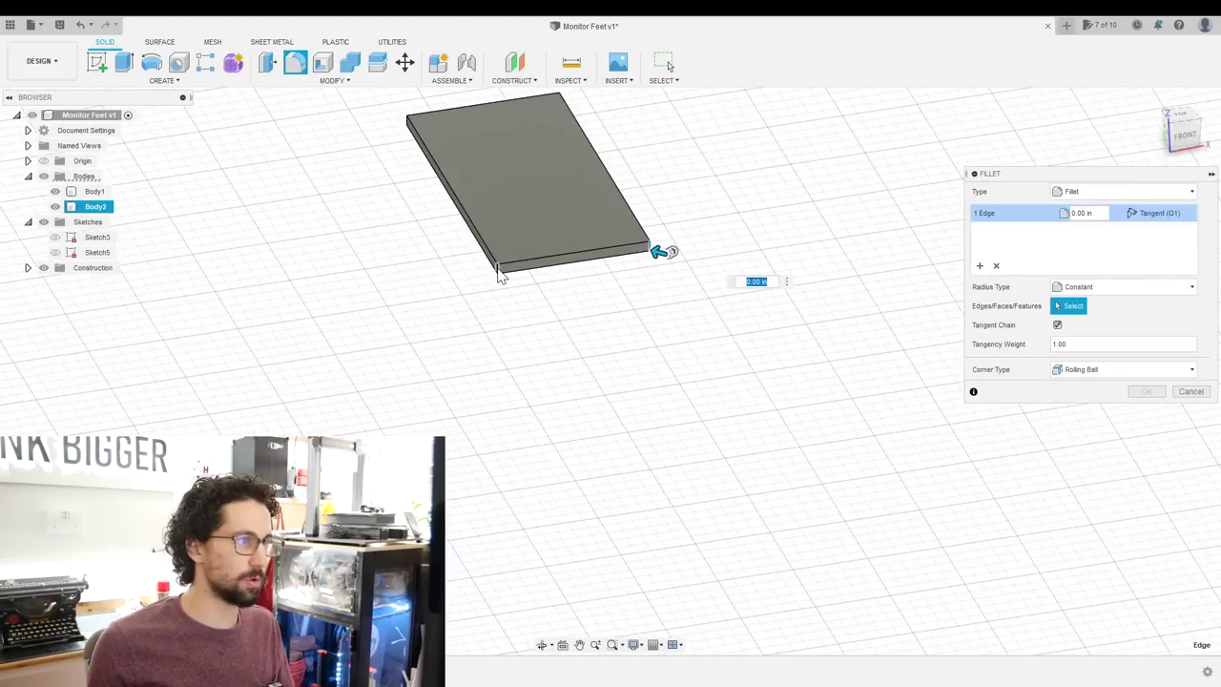
click(499, 273)
text(Int)
click(610, 317)
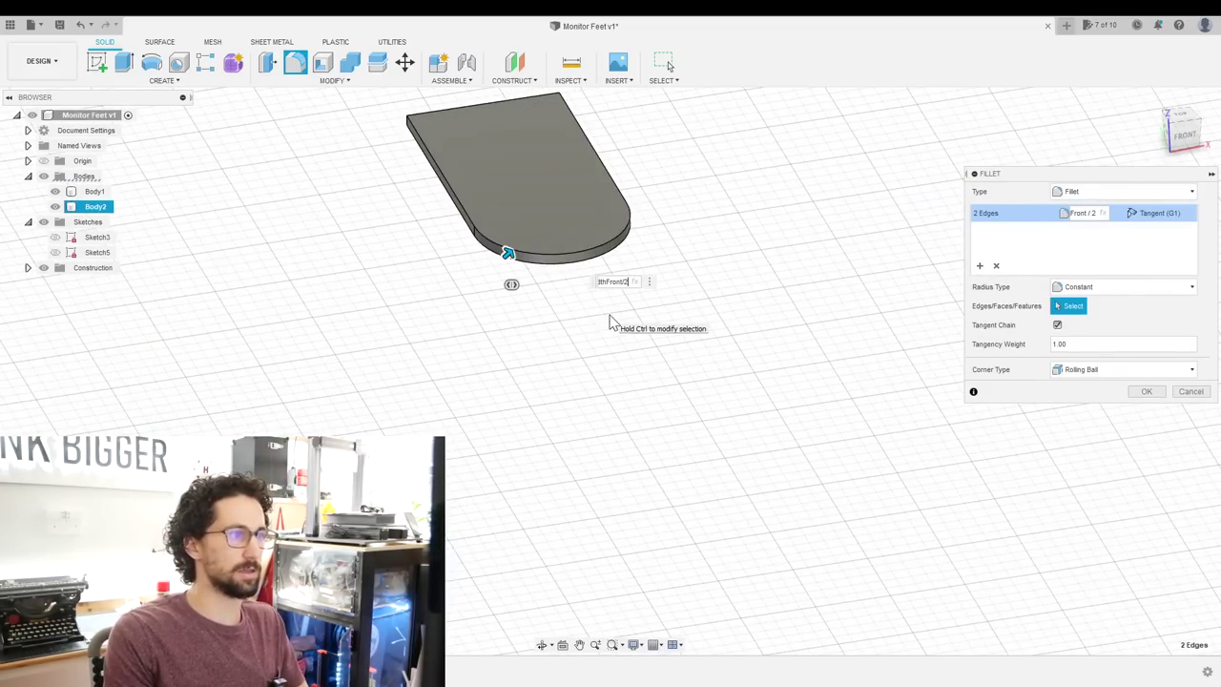
key(Return)
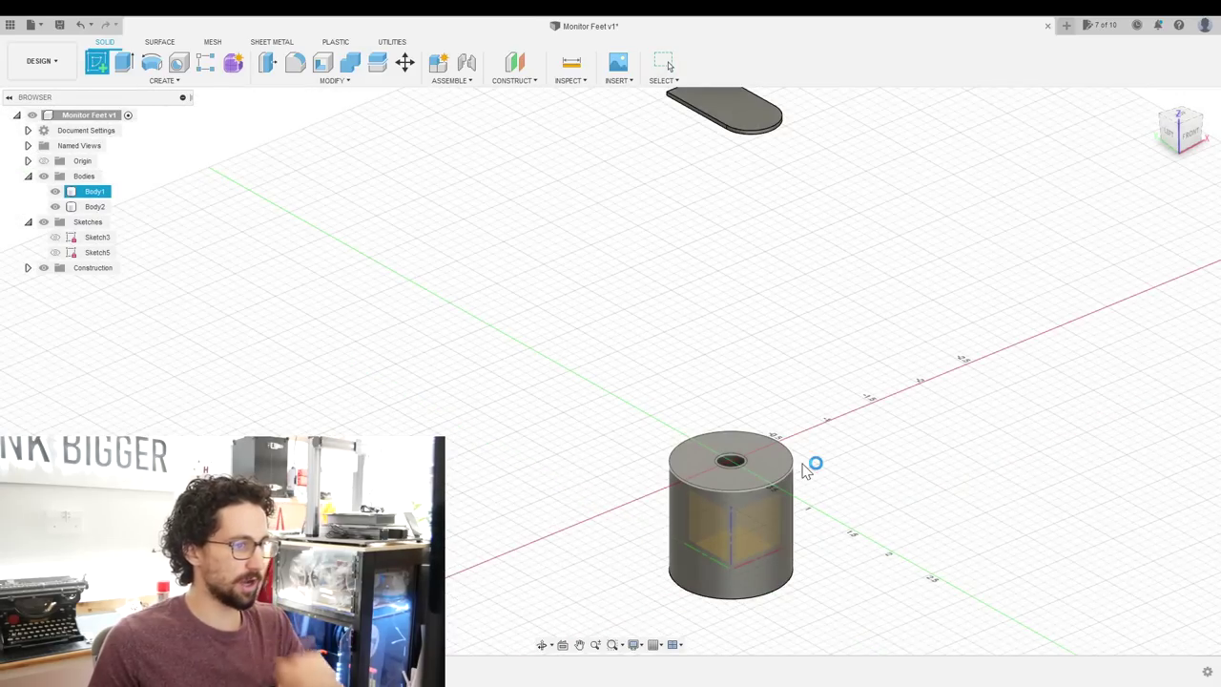
Sketch a circumscribed hexagon on the cylinder's top face, centered on the hole, with a radius of NutWidth/2.
click(804, 465)
click(164, 80)
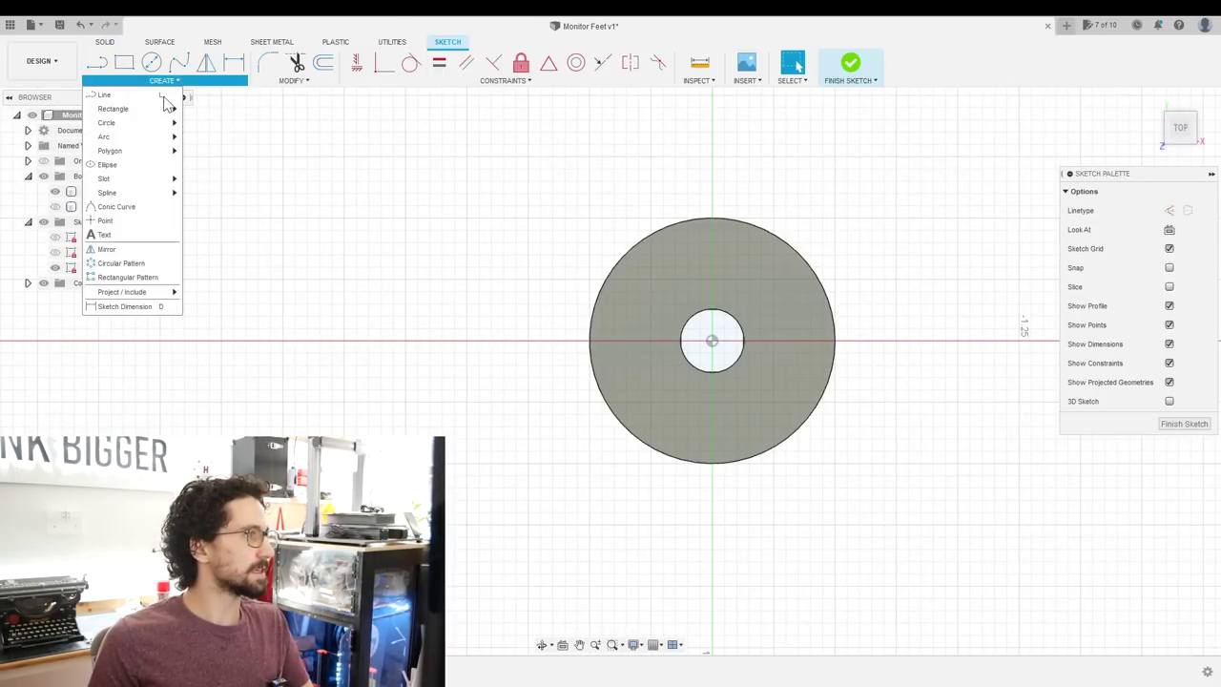
click(214, 163)
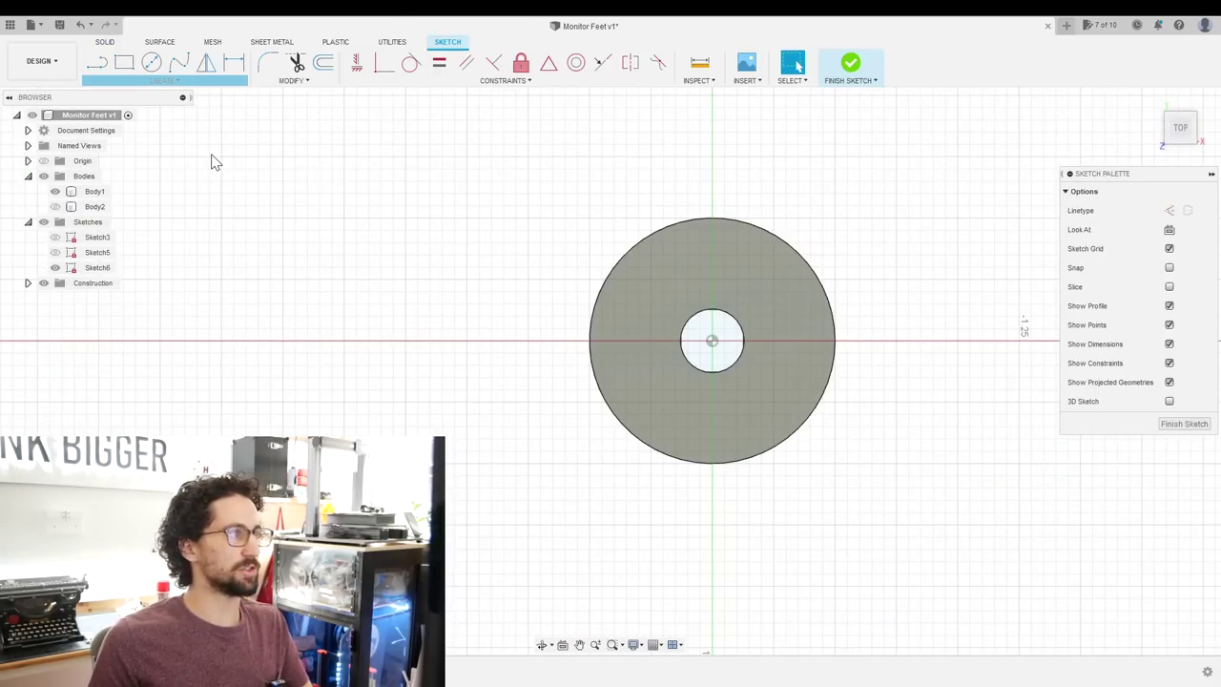
click(712, 341)
text(NutWidth)
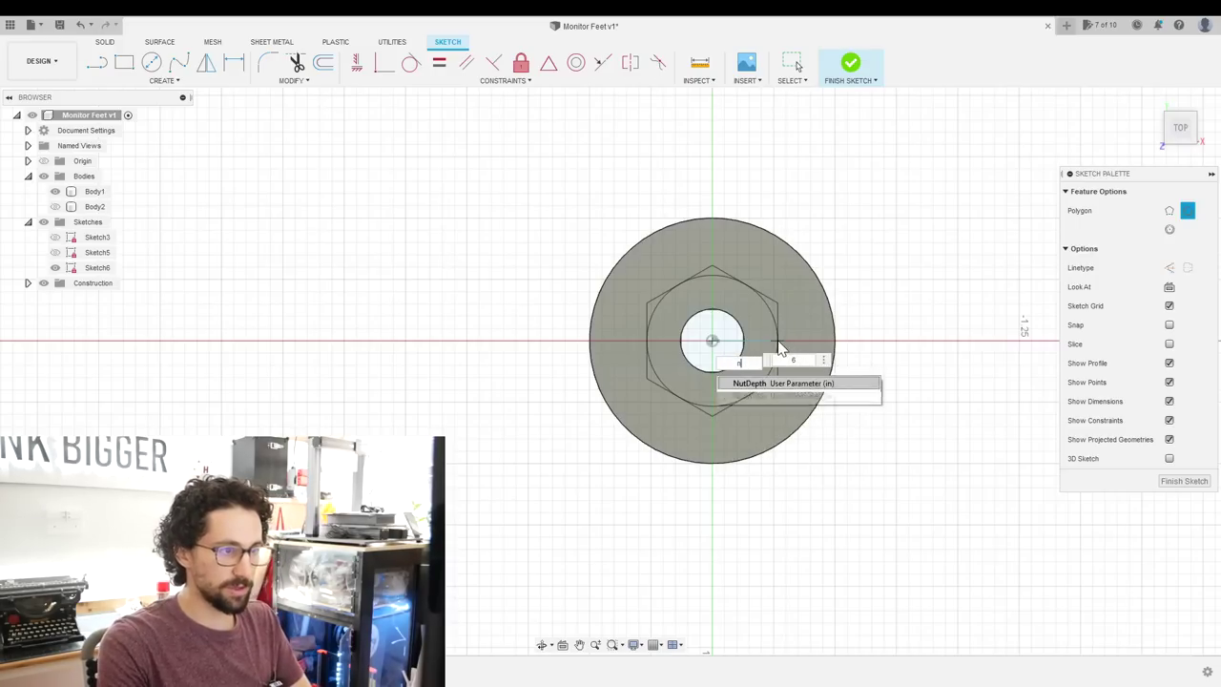
key(Tab)
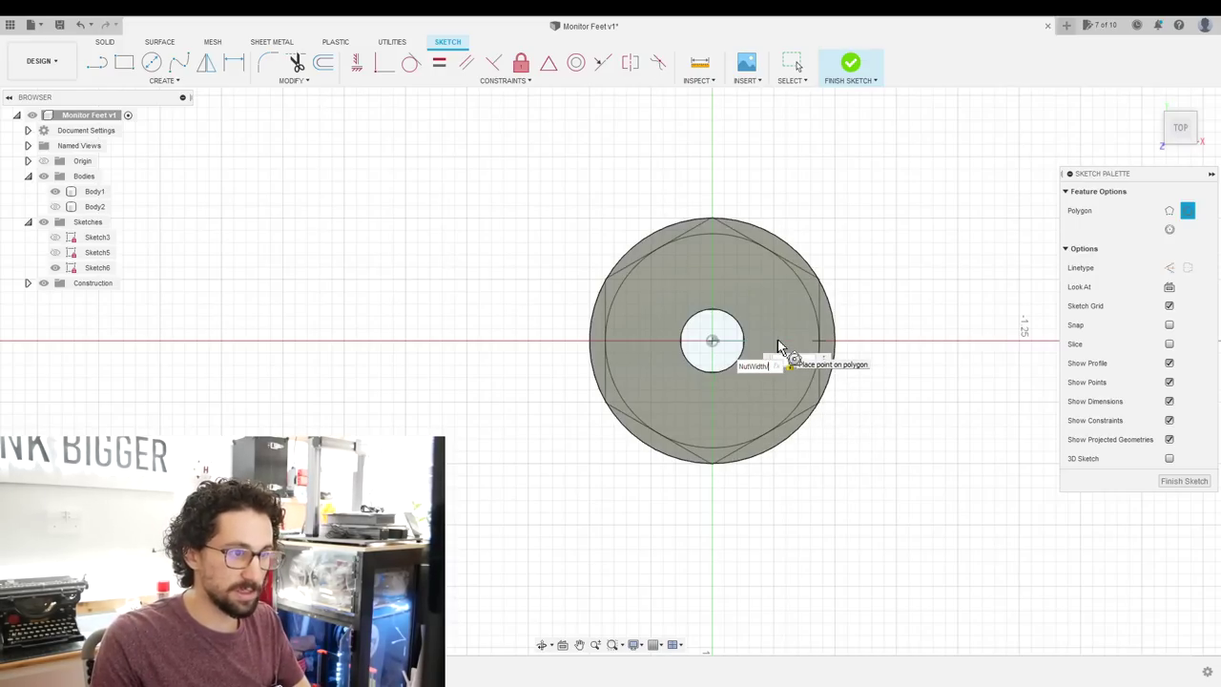
text(/2)
key(Return)
Extrude the hexagonal profile around the hole by NutDepth as a new body.
shift+middle_drag(778, 345, 763, 281)
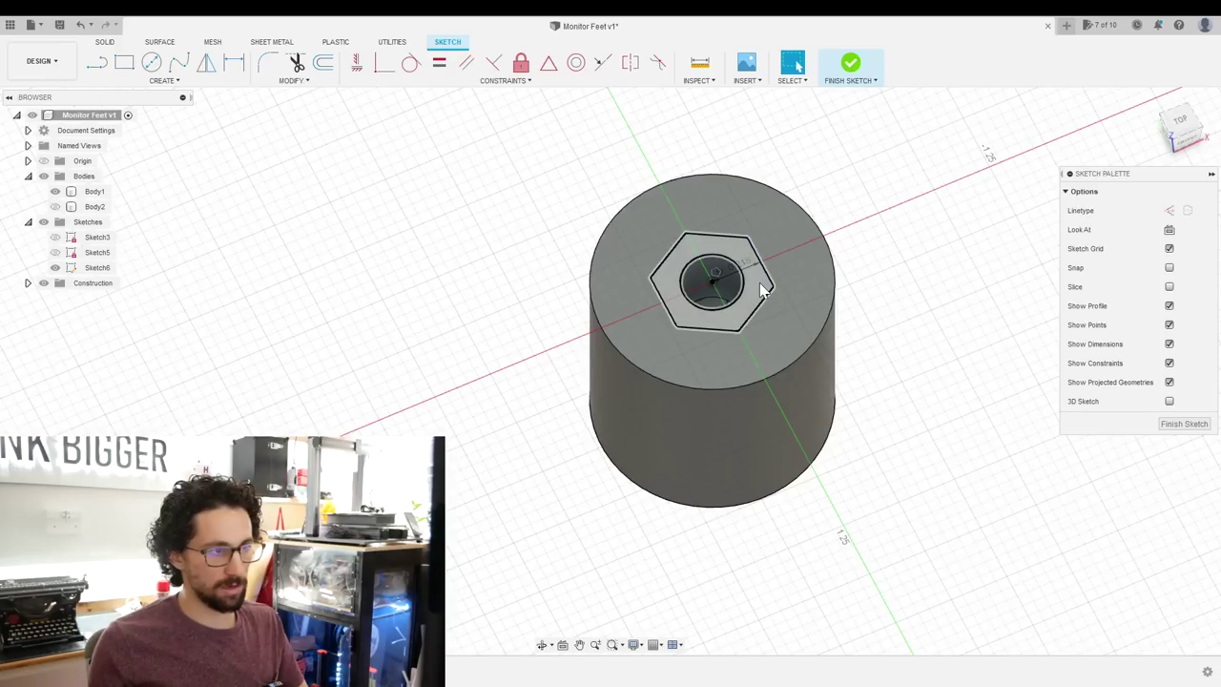
click(763, 286)
right_click(763, 287)
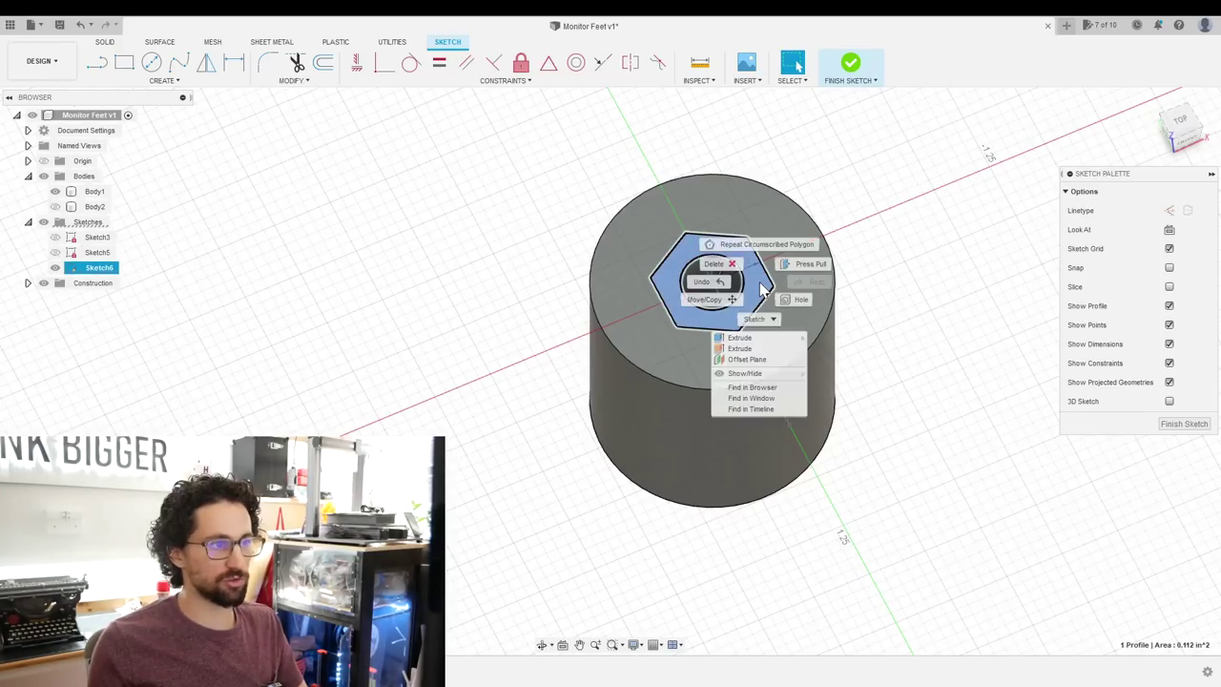
click(770, 335)
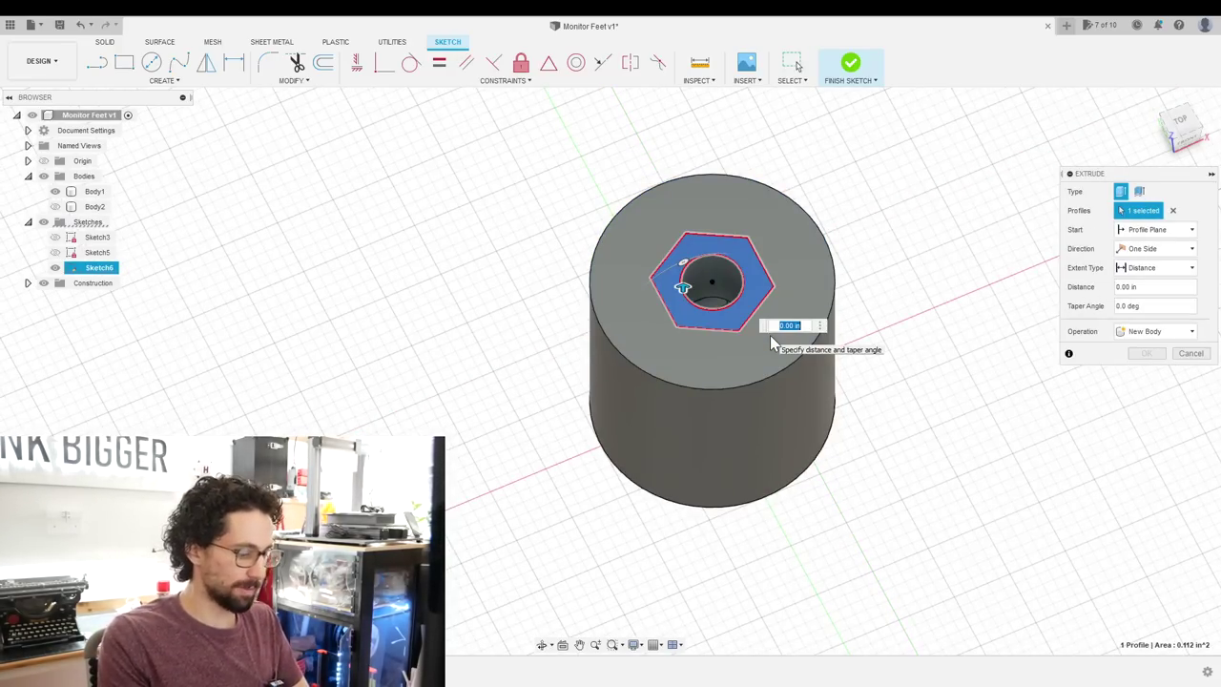
text(nut)
click(801, 346)
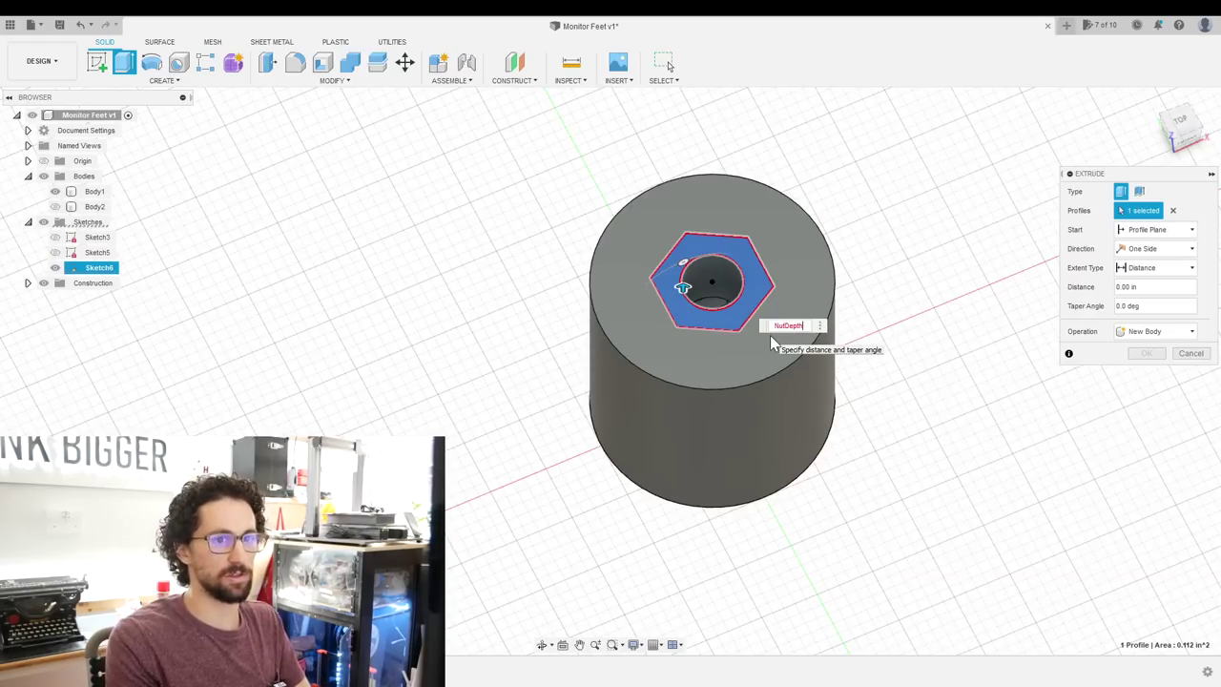
click(1131, 353)
Show Body2 and examine how the rounded plate, hex nut and cylinder align from above with hidden edges displayed.
scroll(971, 358, down, 3)
scroll(971, 358, down, 2)
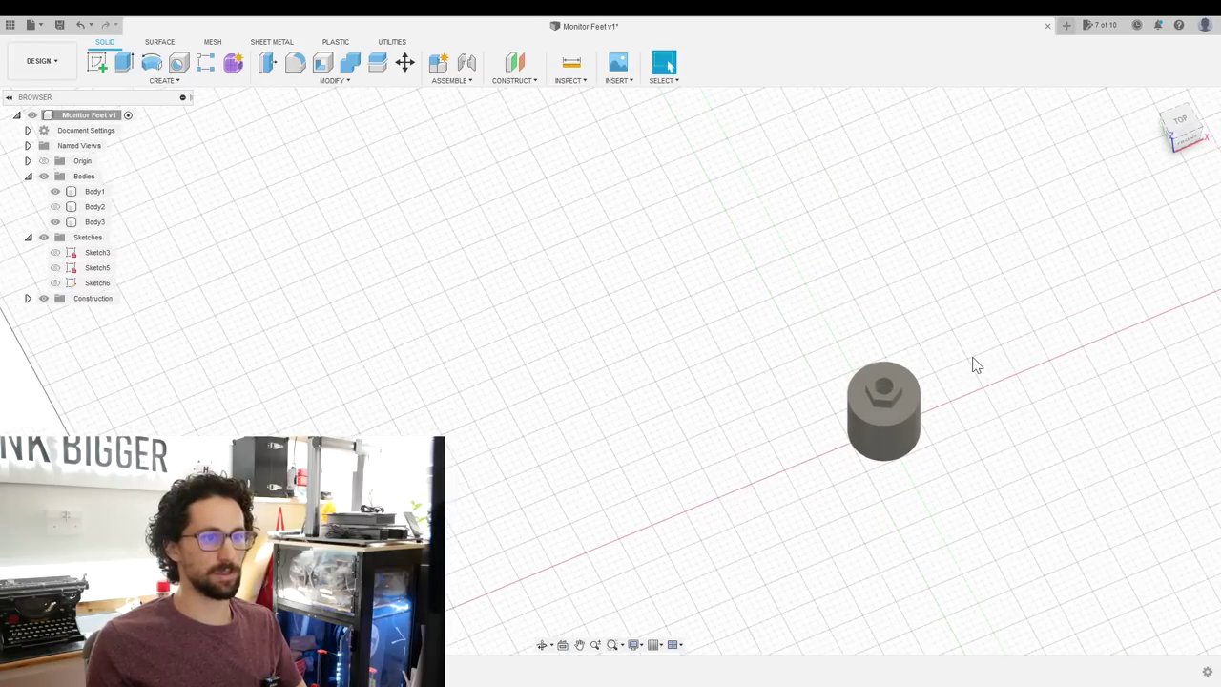
shift+middle_drag(973, 363, 799, 297)
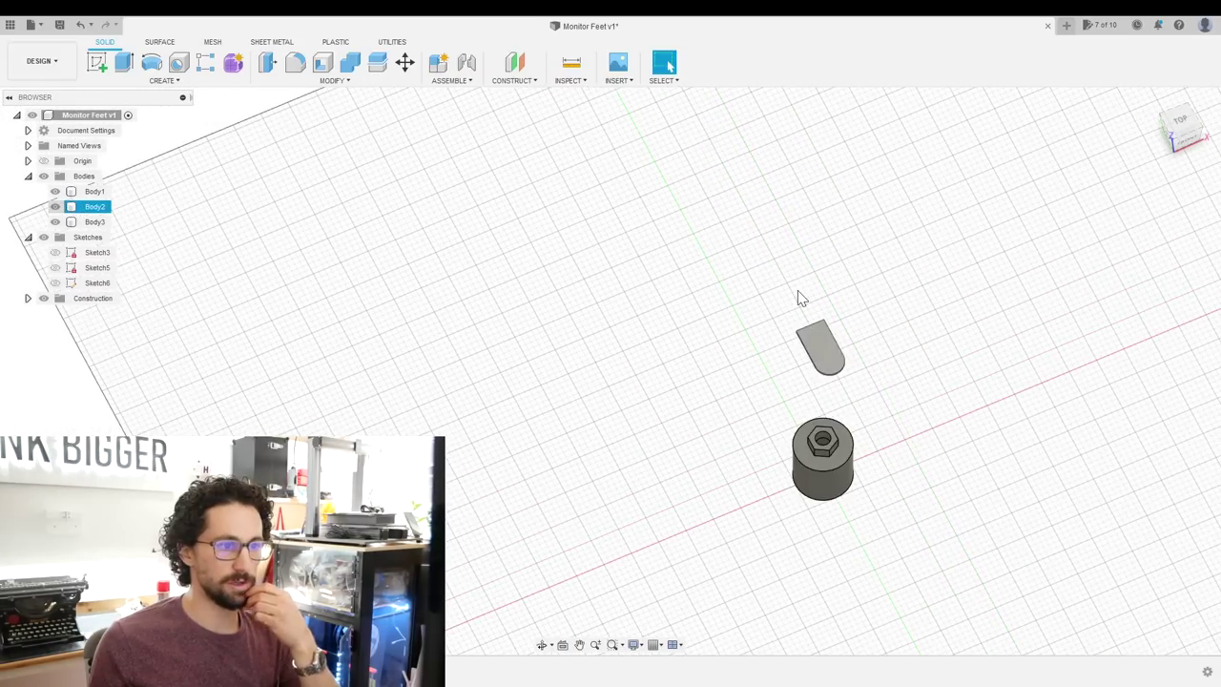
click(1180, 122)
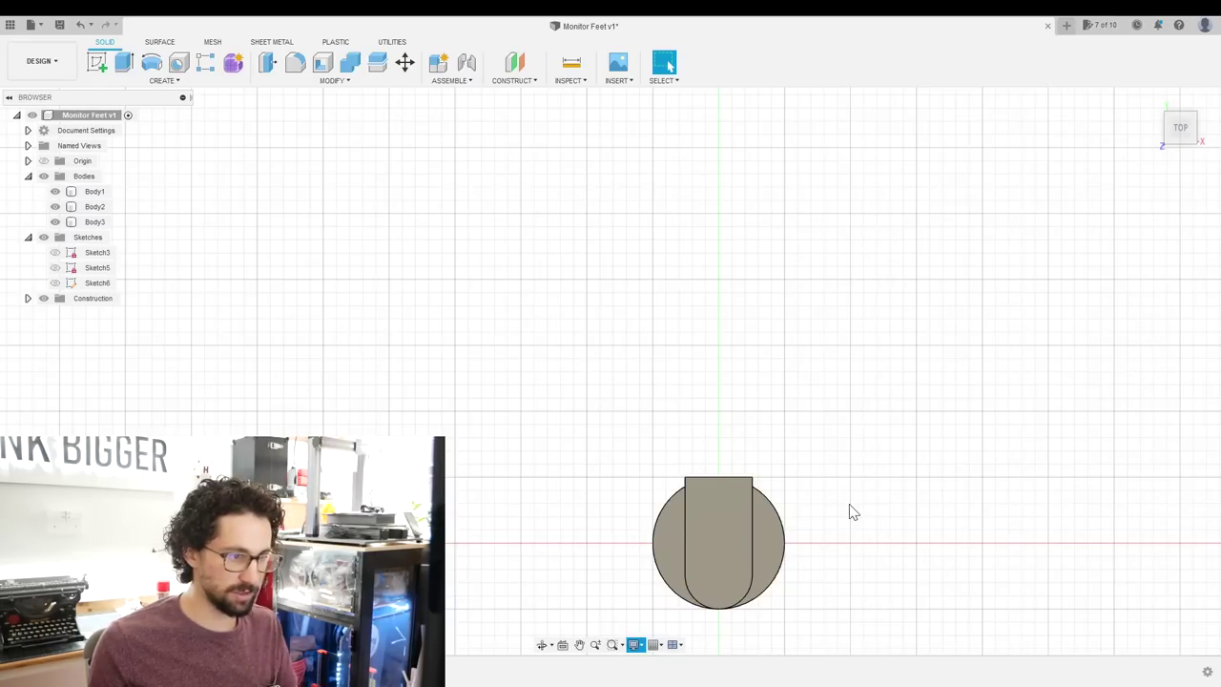
scroll(782, 436, up, 2)
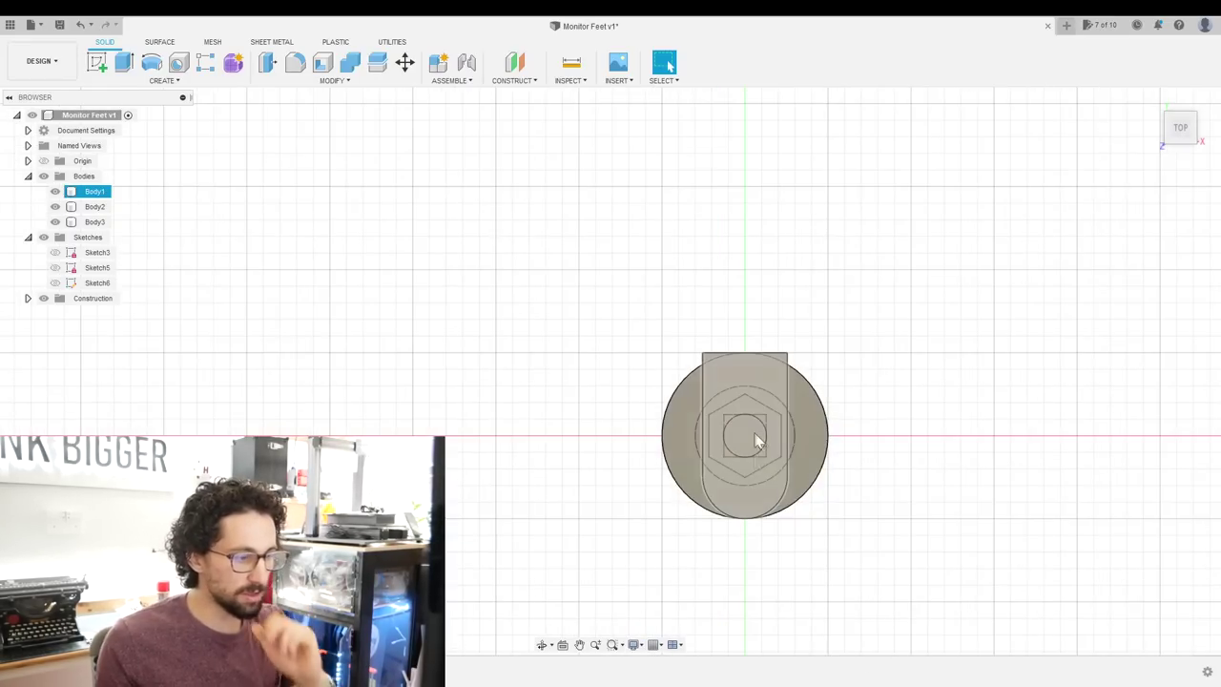
shift+middle_drag(903, 562, 681, 313)
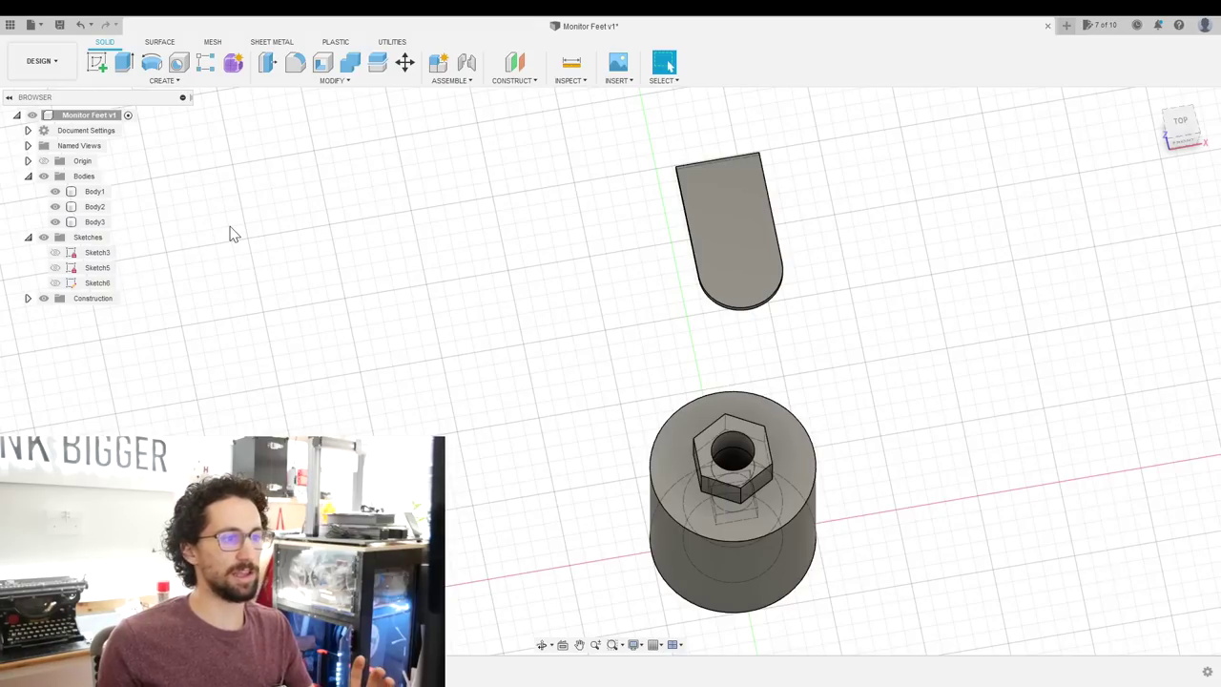
Loft from the full circular profile on the cylinder's top to the rounded plate above, using the Join operation.
key(Return)
click(732, 430)
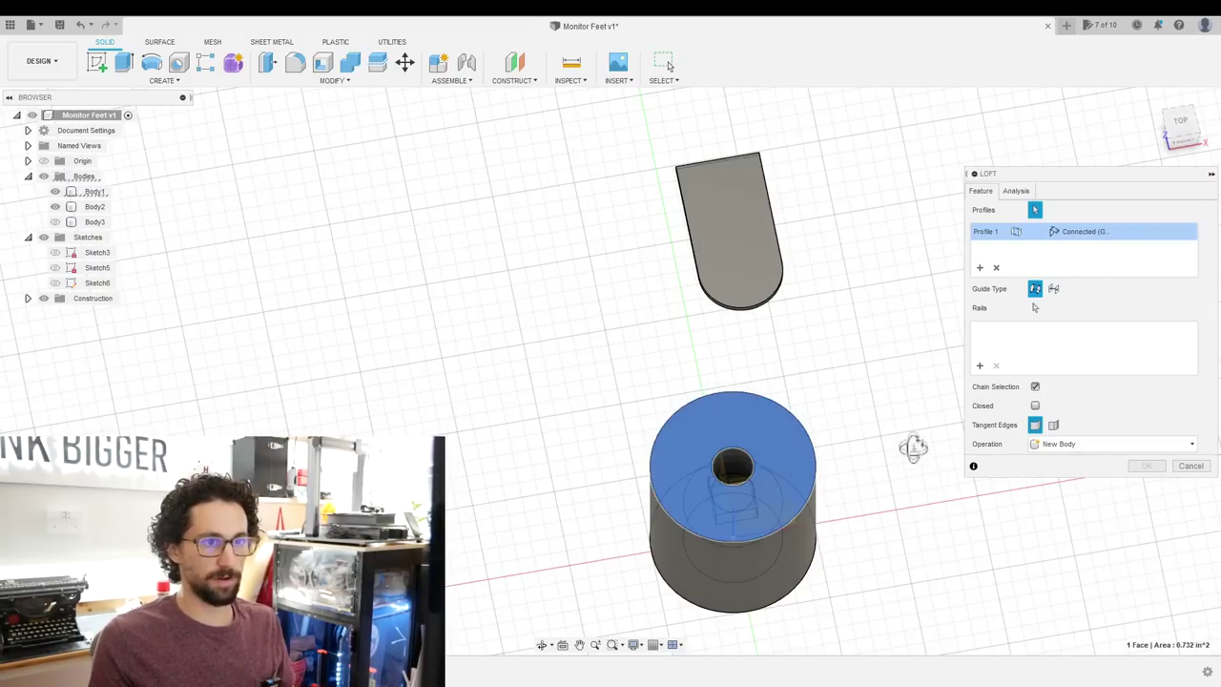
shift+middle_drag(912, 447, 897, 315)
click(599, 135)
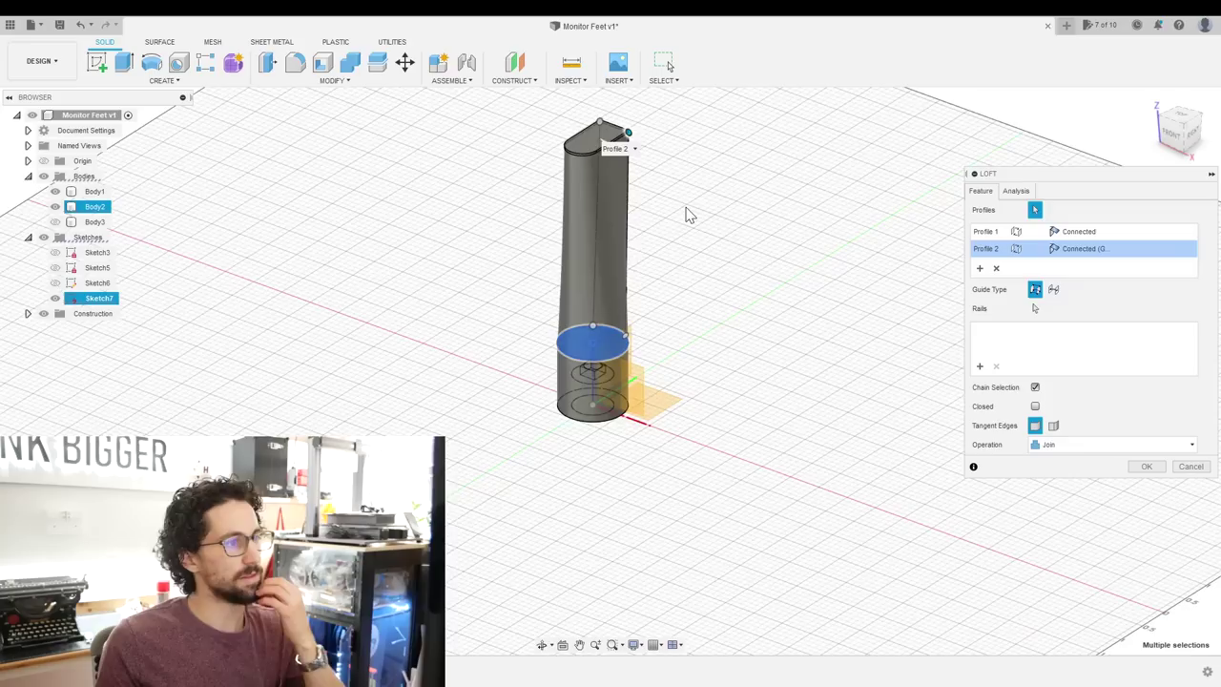
key(Return)
Hide Body1 and cut the hex nut body out of the base of the lofted body with Combine.
shift+middle_drag(1030, 407, 707, 318)
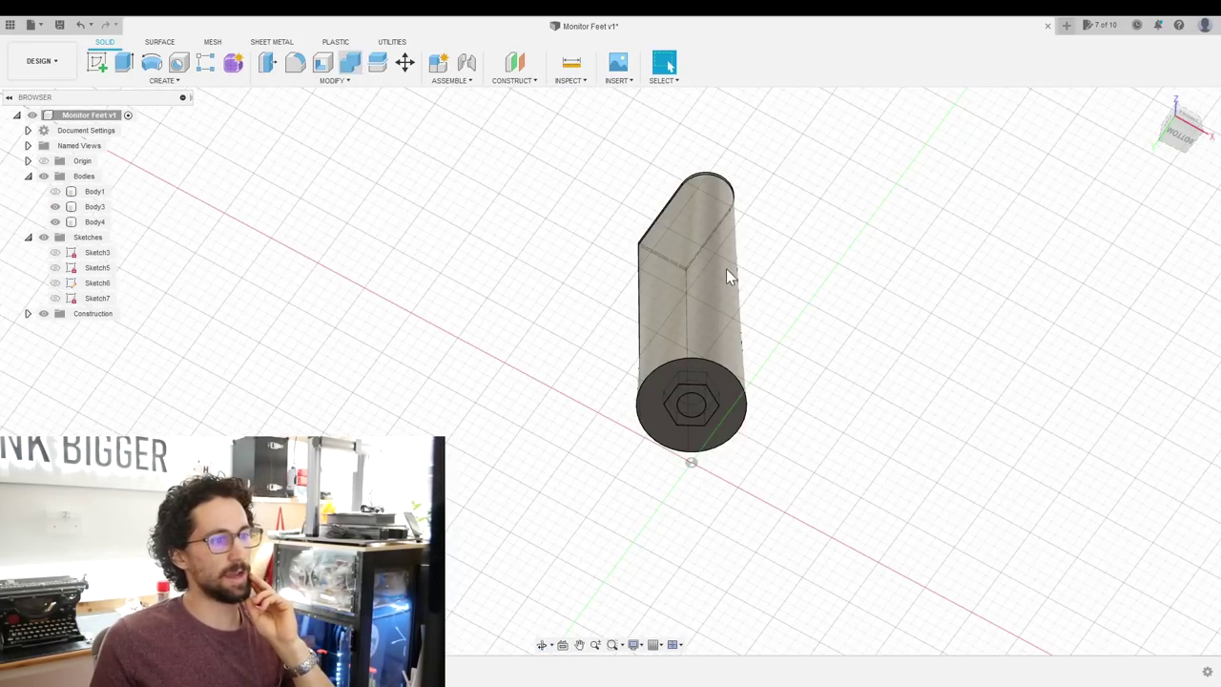
click(726, 289)
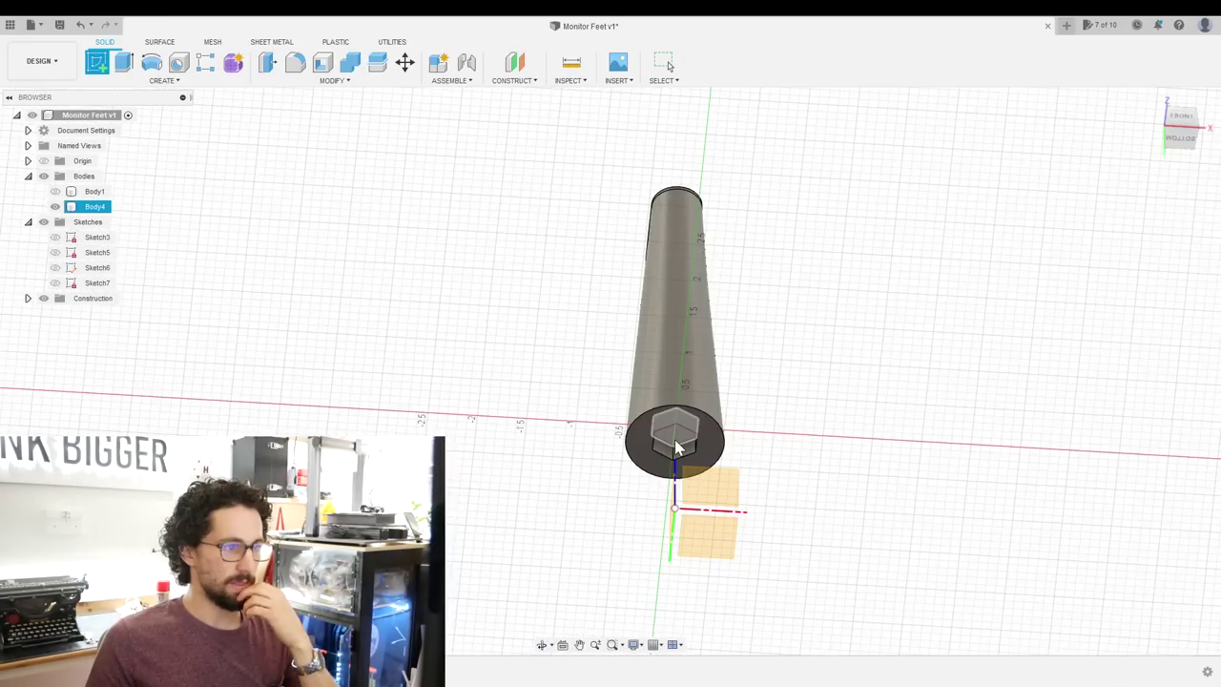
Sketch a 0.3 in diameter circle centered in the hexagonal recess and extrude it as a cut through the lofted body.
click(689, 441)
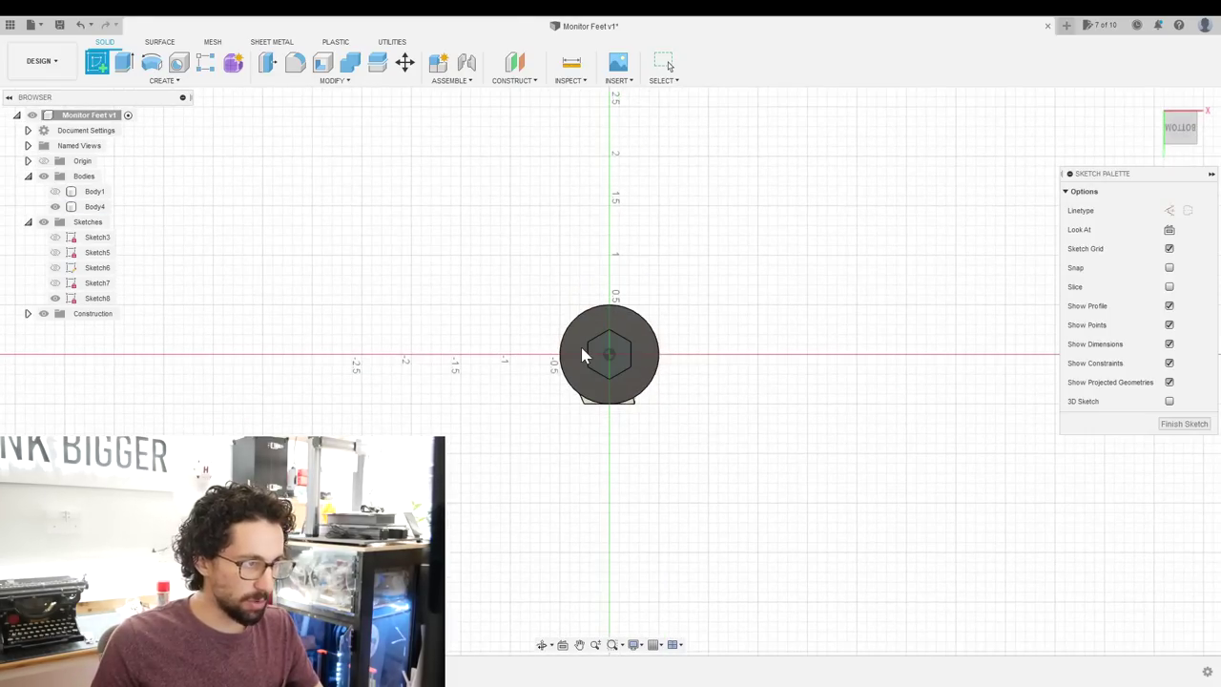
key(c)
click(679, 371)
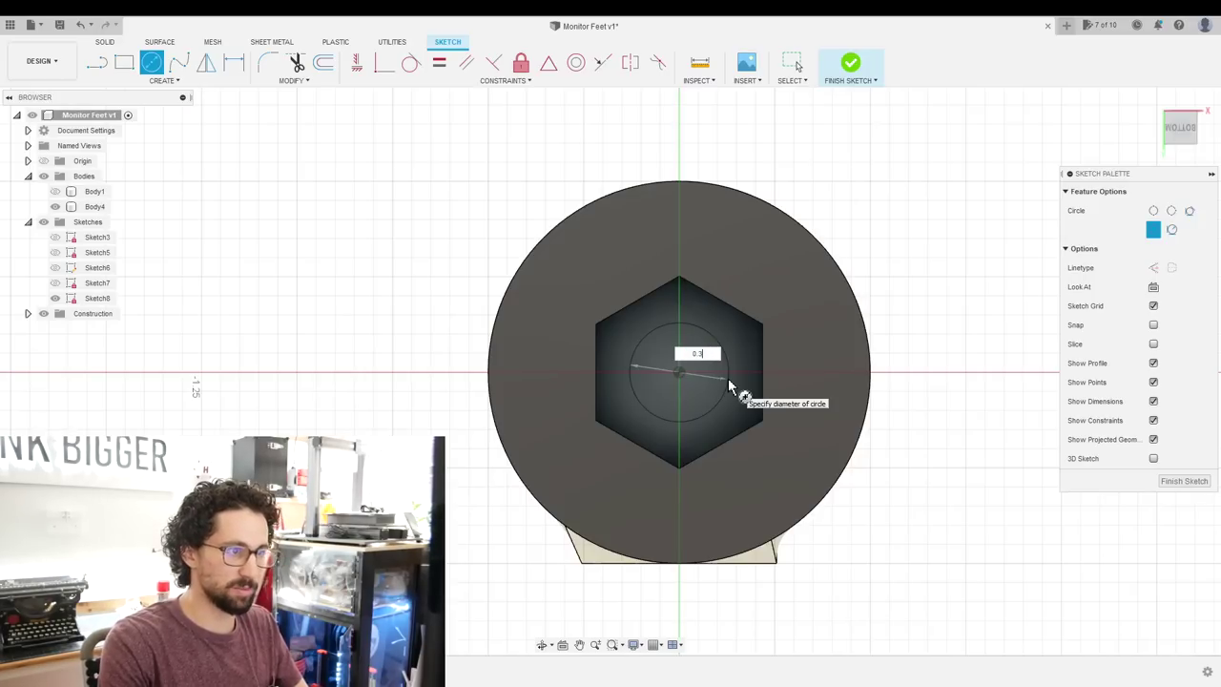
text(0.35)
key(Return)
key(Escape)
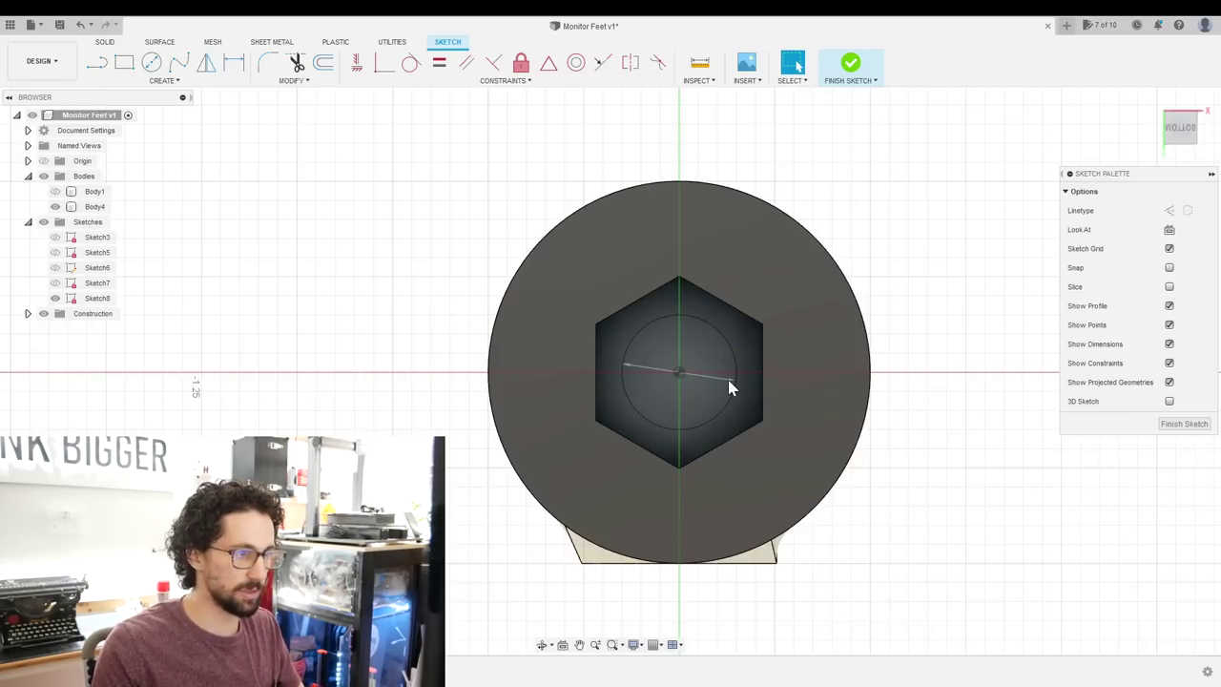
click(703, 398)
key(e)
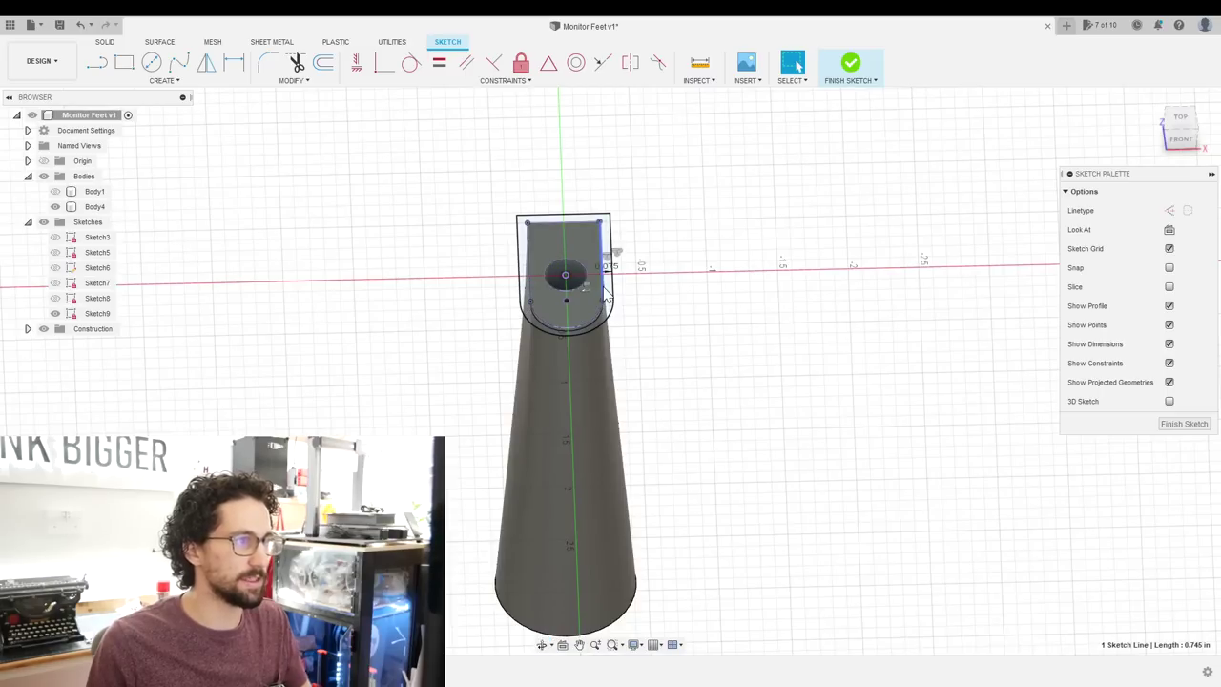
Extrude the offset rim profile around the foot's rounded top as a new body, forming a raised wall.
click(613, 254)
right_click(610, 348)
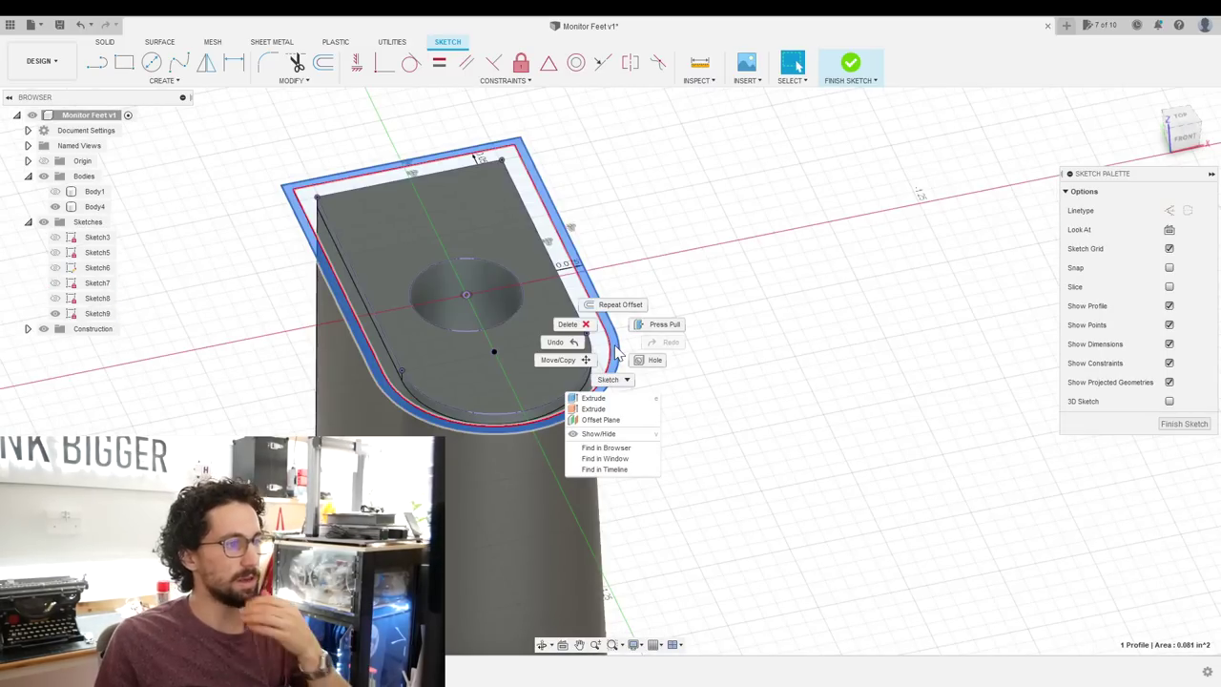
click(598, 405)
Loft from the full outer outline of the top sketch, all four profiles, to the circular base profile.
click(177, 82)
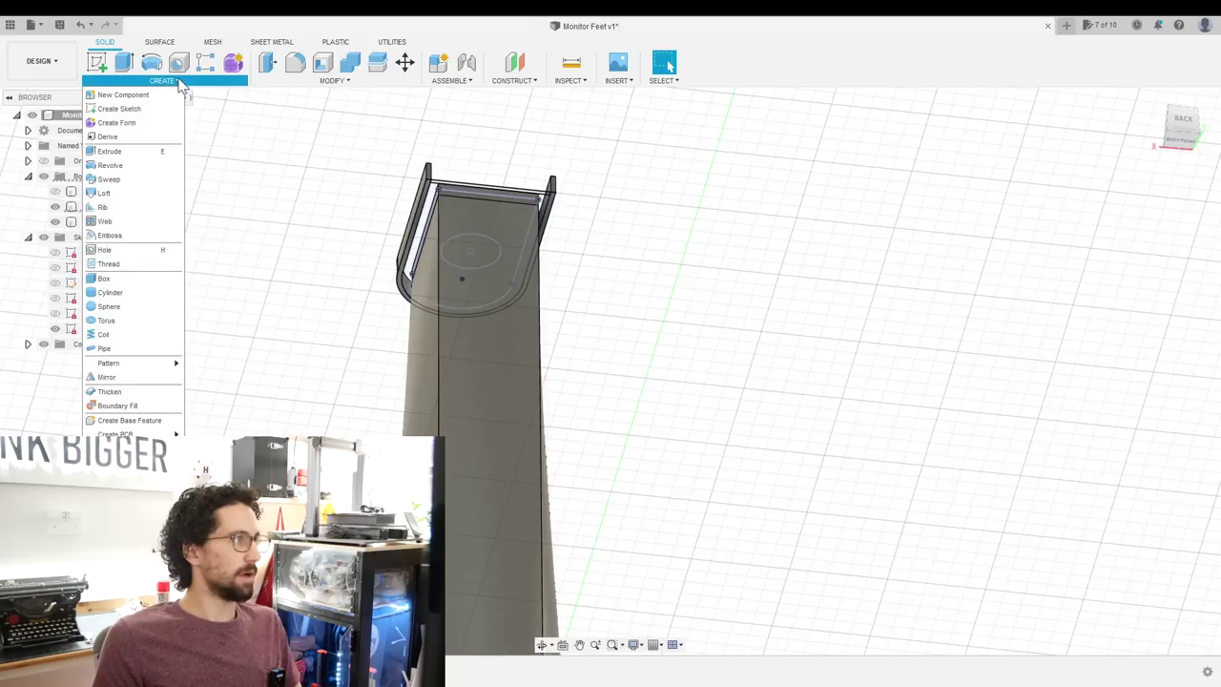
key(Escape)
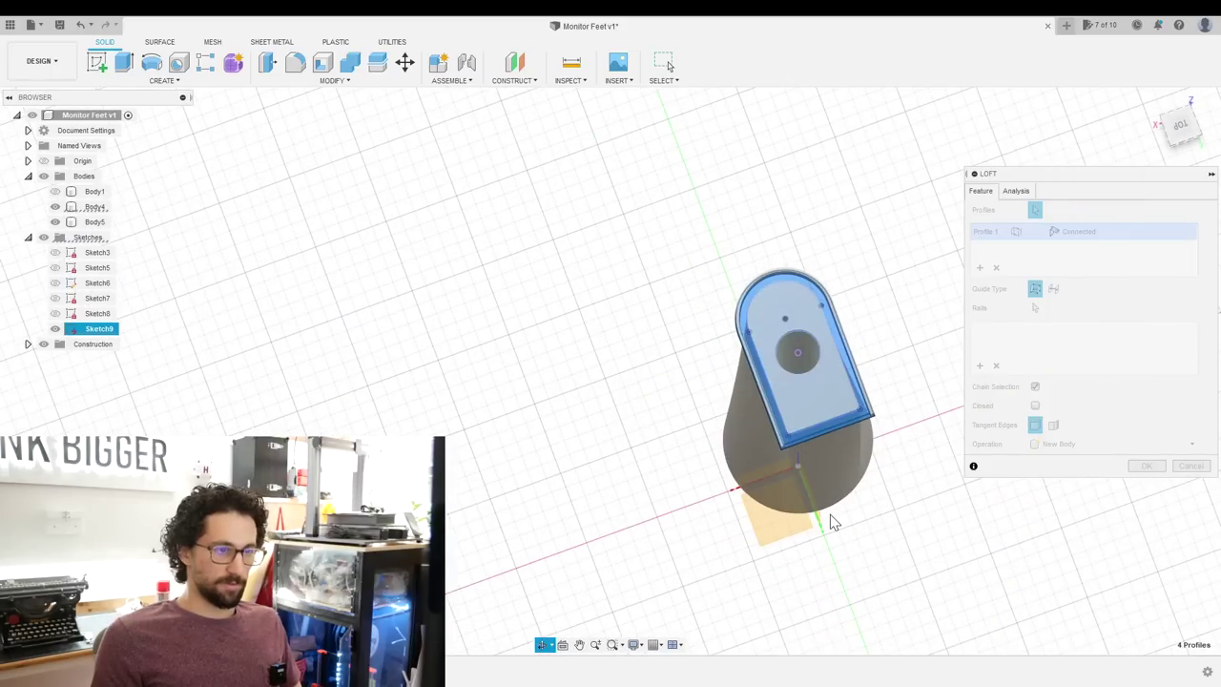
middle_drag(831, 518, 793, 551)
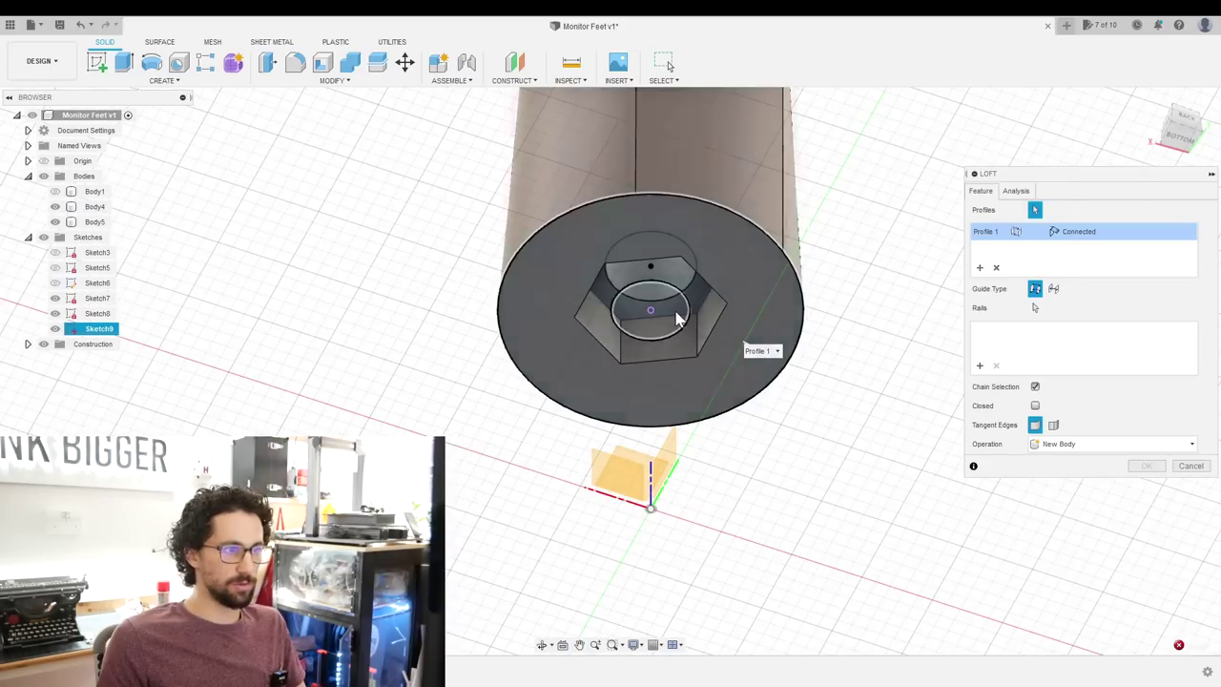
click(675, 318)
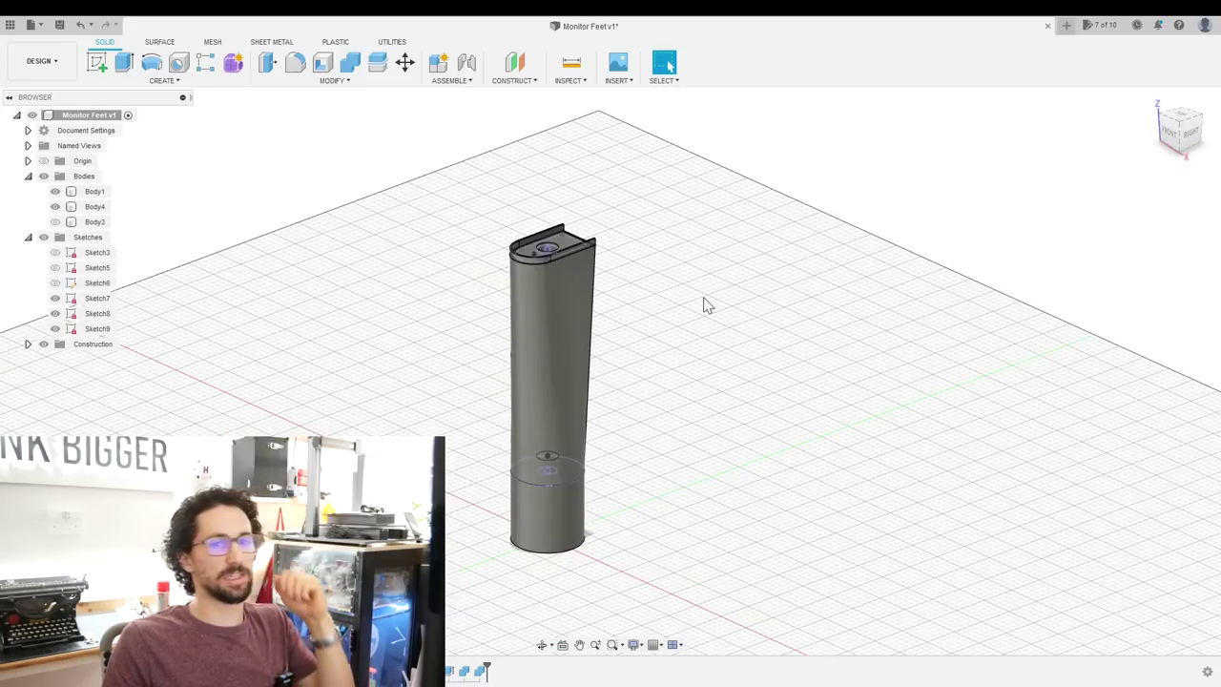
Create a construction plane offset from the foot's top face inside the raised wall.
click(526, 297)
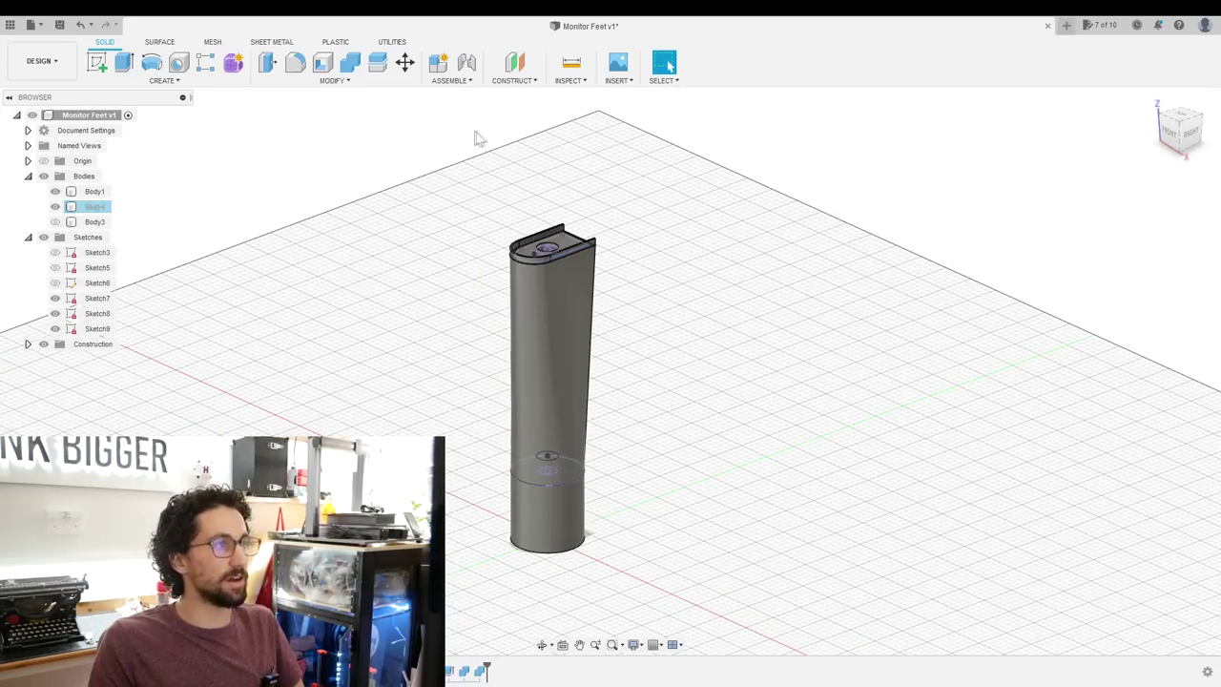
click(515, 65)
click(553, 250)
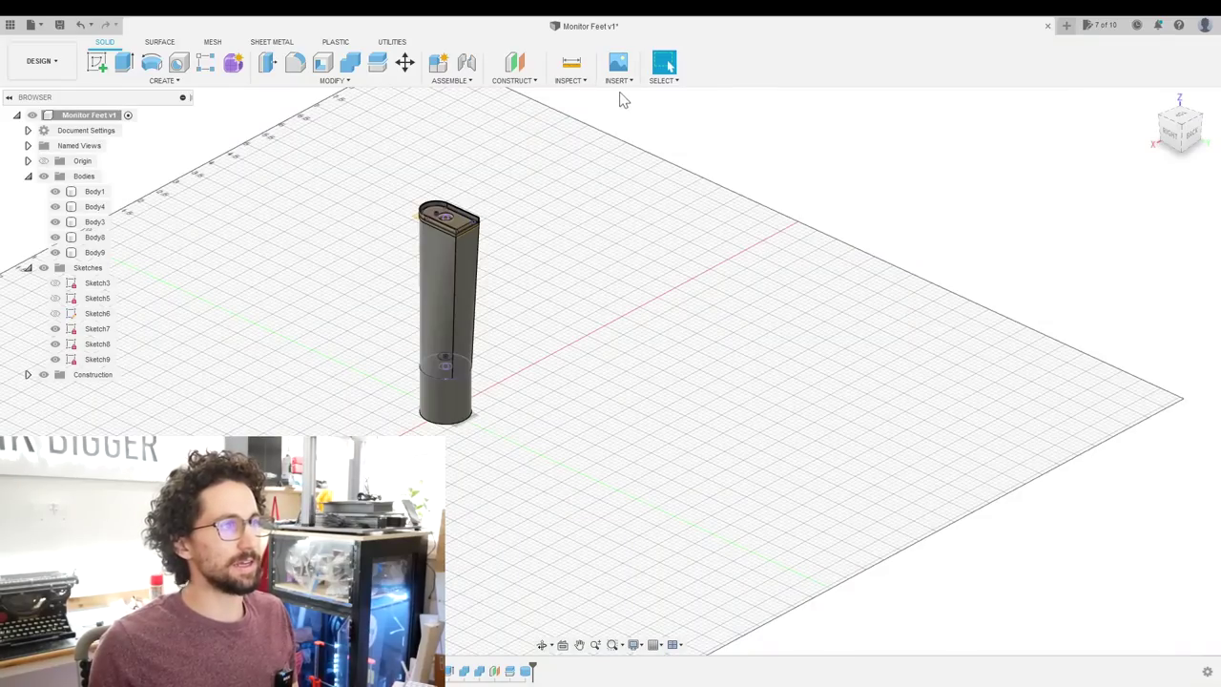
Insert the back foot photo as a canvas on the XY plane, rotated by 3 degrees.
click(625, 84)
click(652, 131)
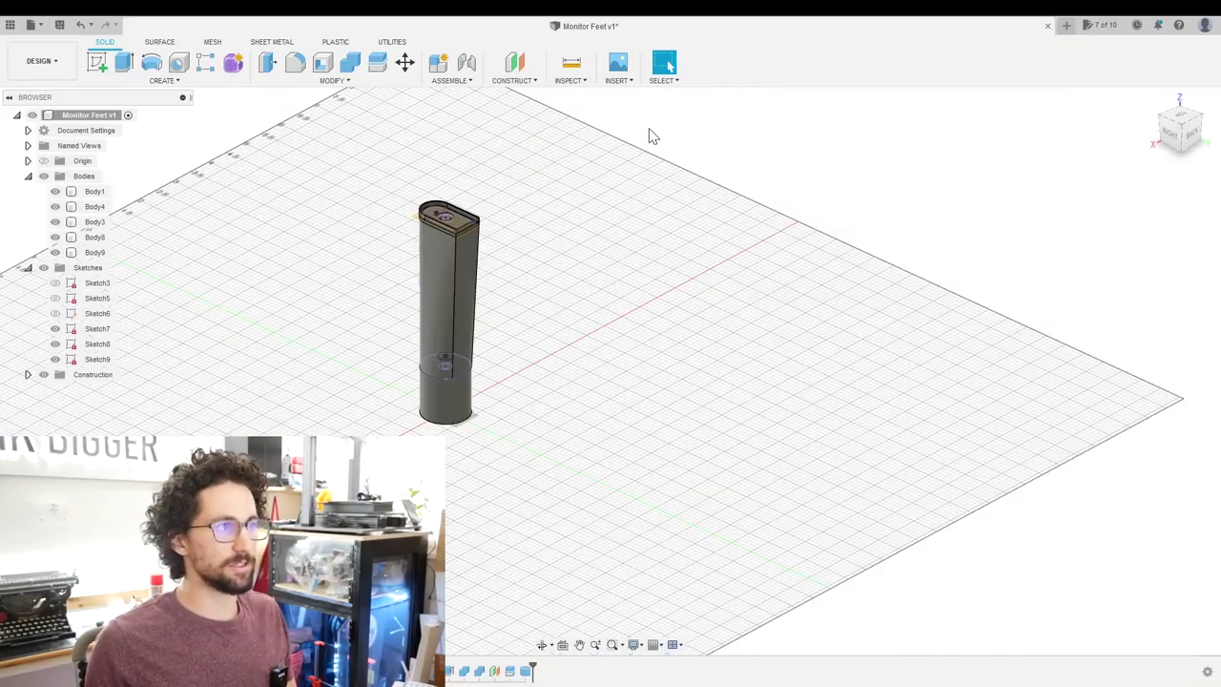
click(474, 468)
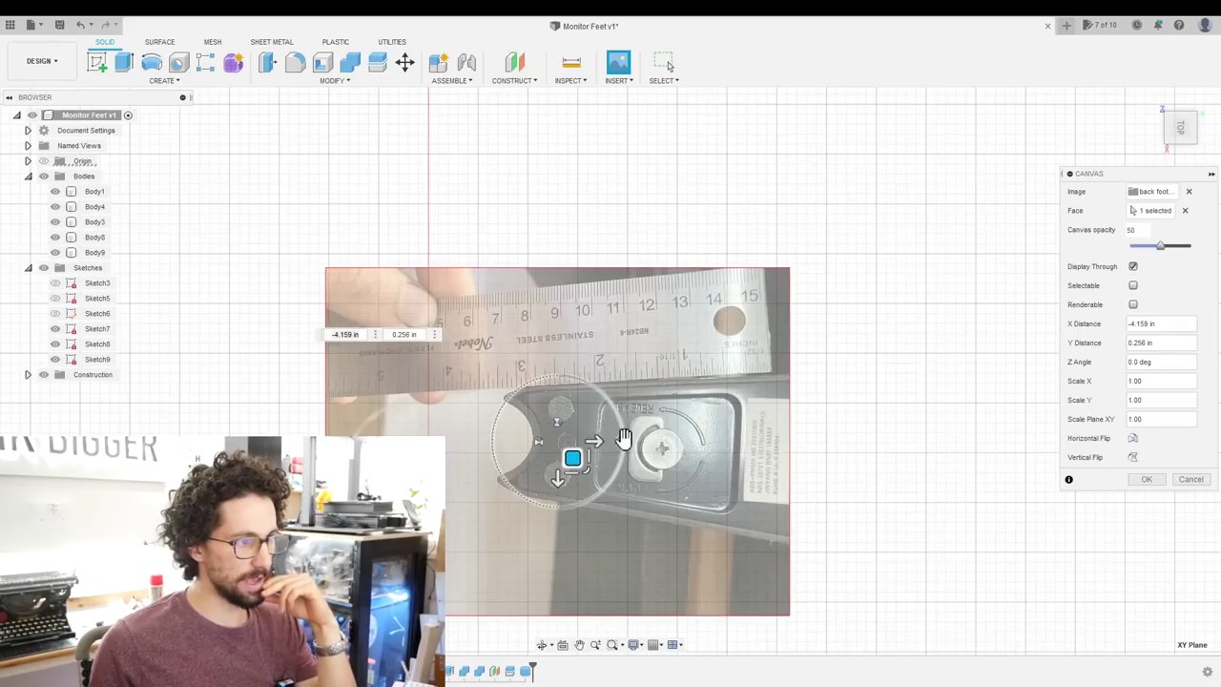
click(622, 420)
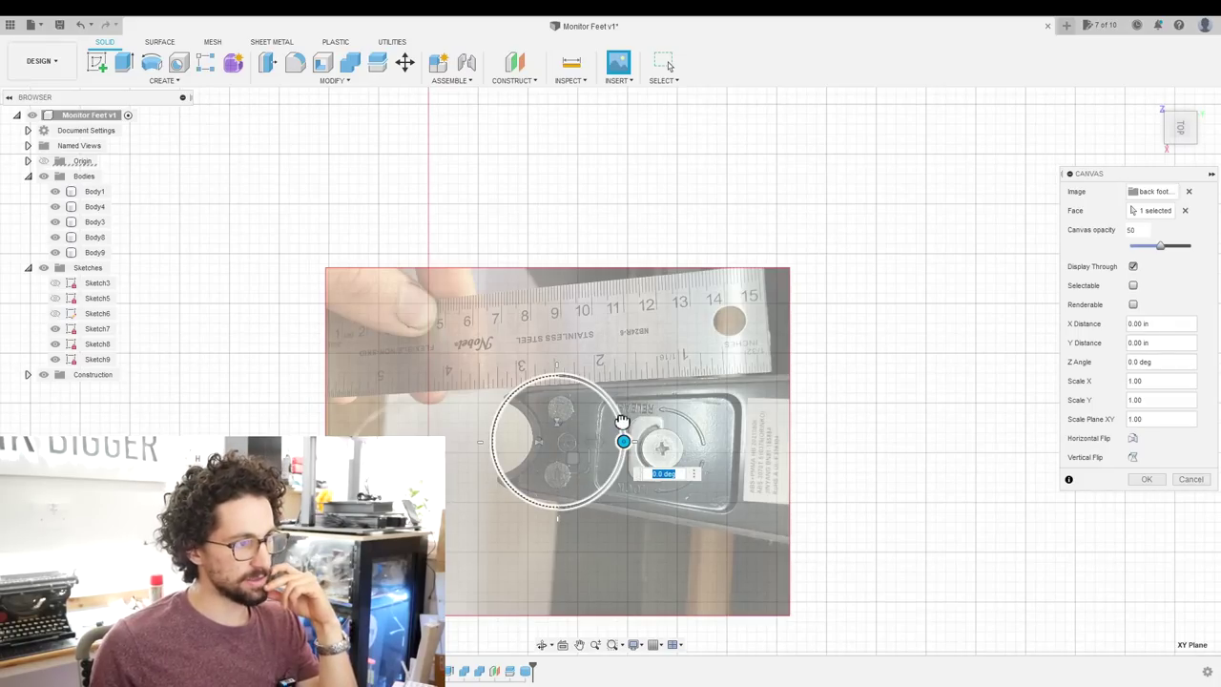
drag(621, 412, 609, 399)
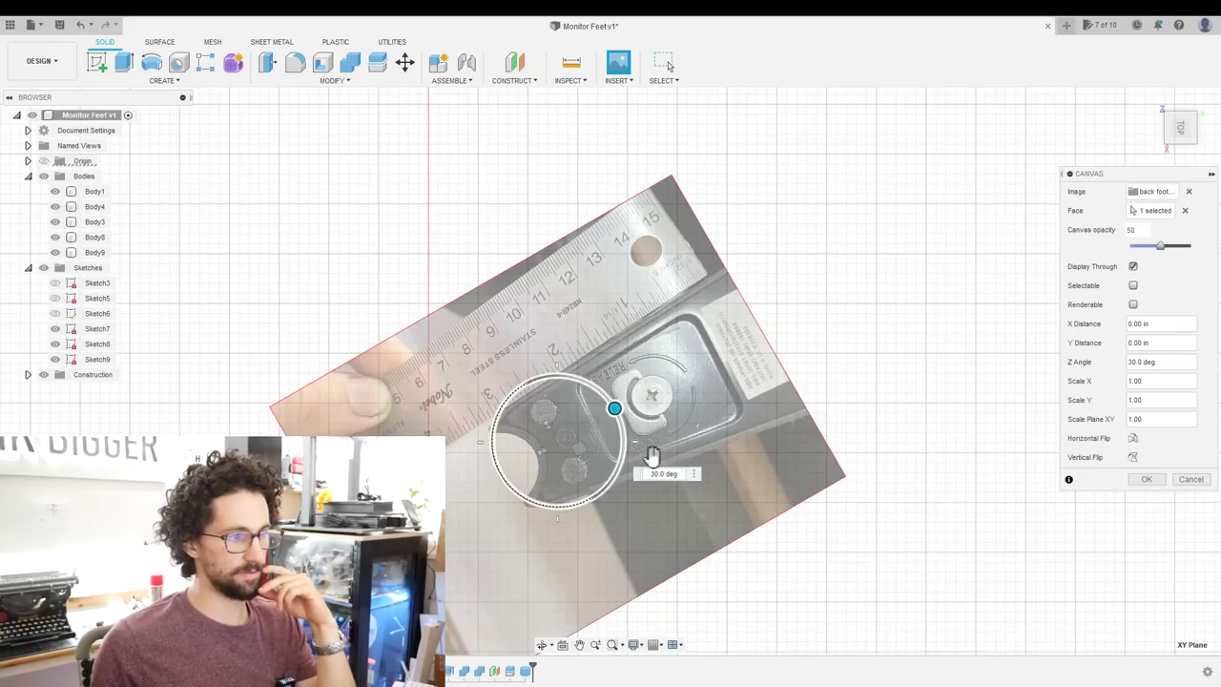
text(3)
key(Return)
scroll(775, 362, up, 3)
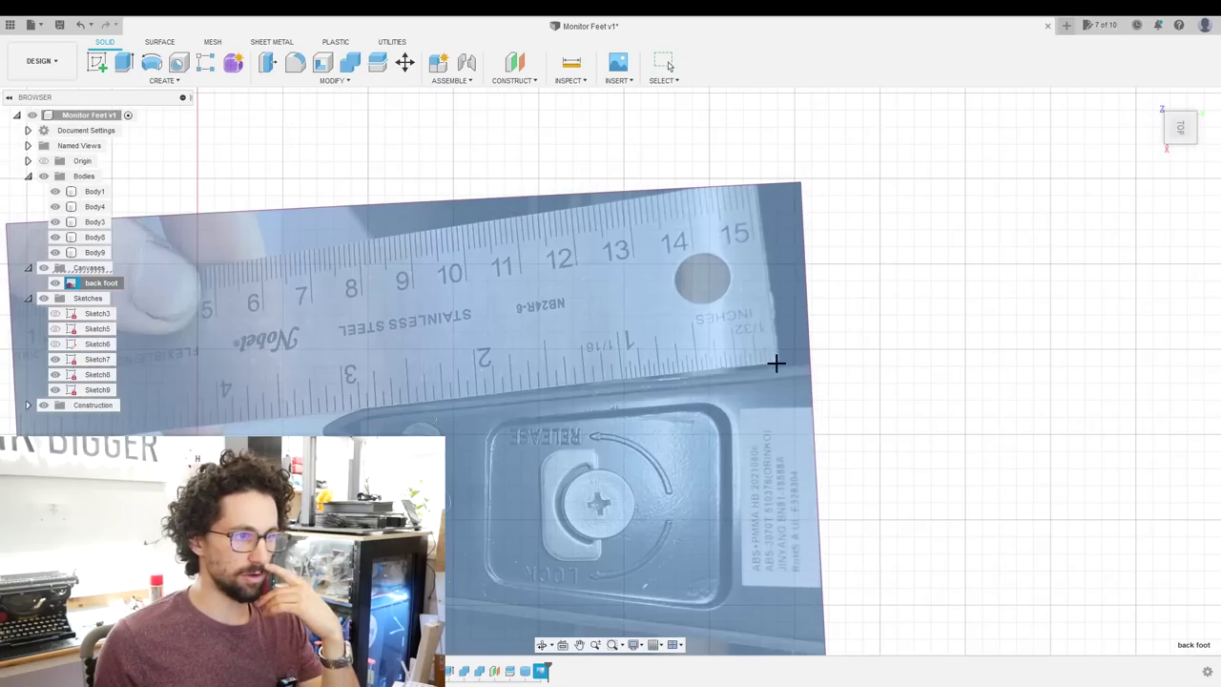
key(Escape)
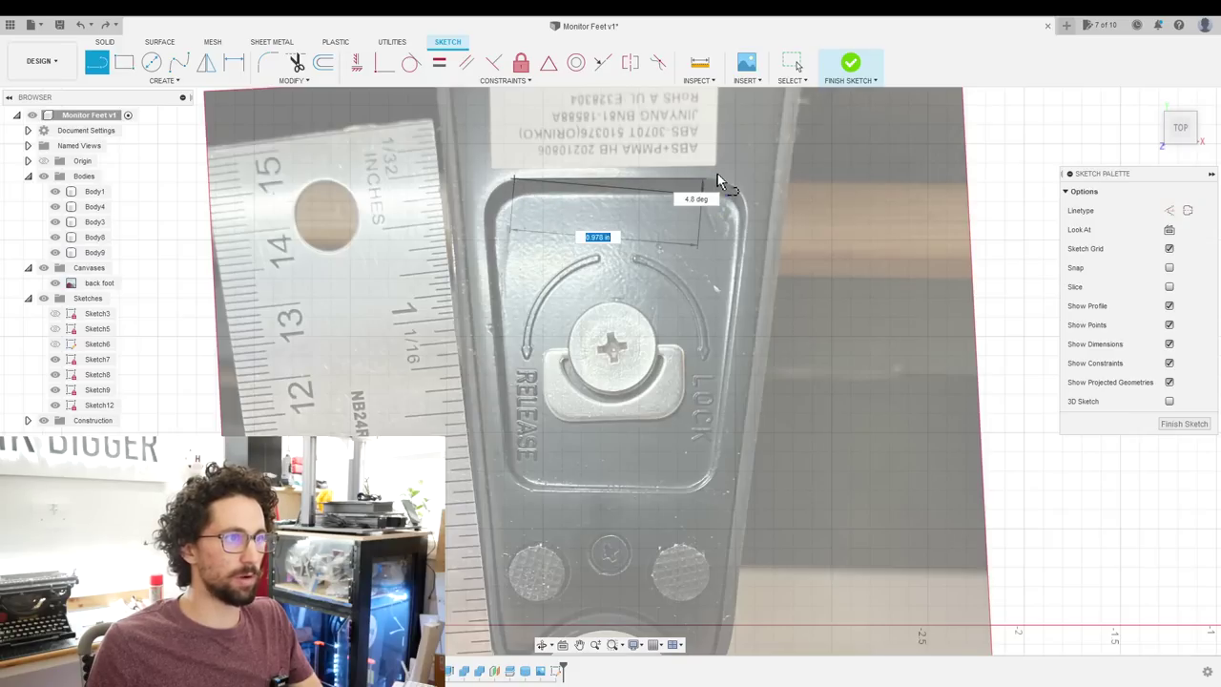
Trace the recess's horizontal top edge and a vertical centerline to the height parameter, and mirror the slanted side line across the centerline.
click(717, 177)
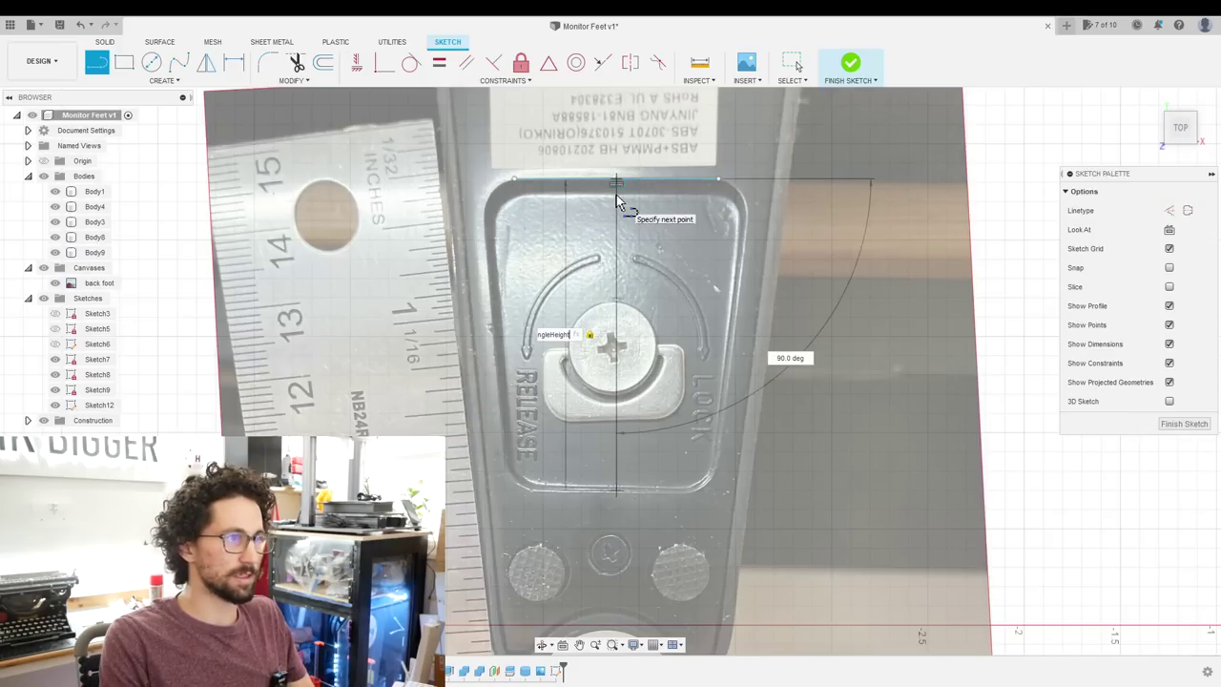
click(206, 62)
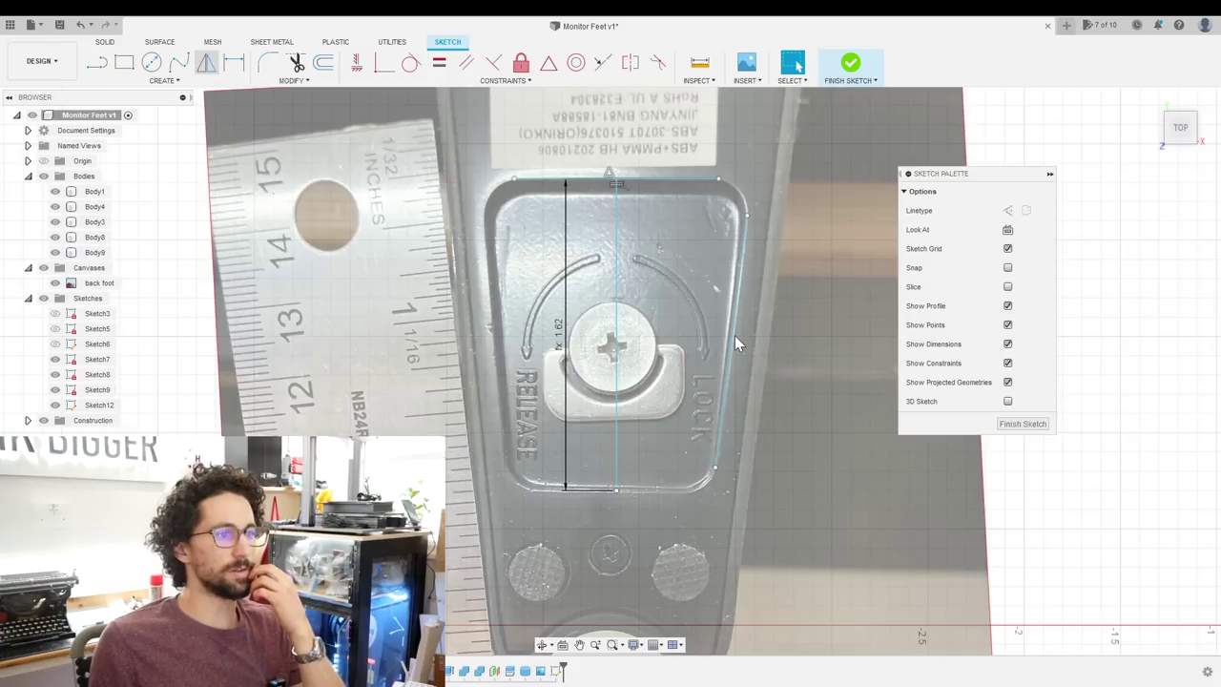
click(732, 335)
click(615, 357)
key(Return)
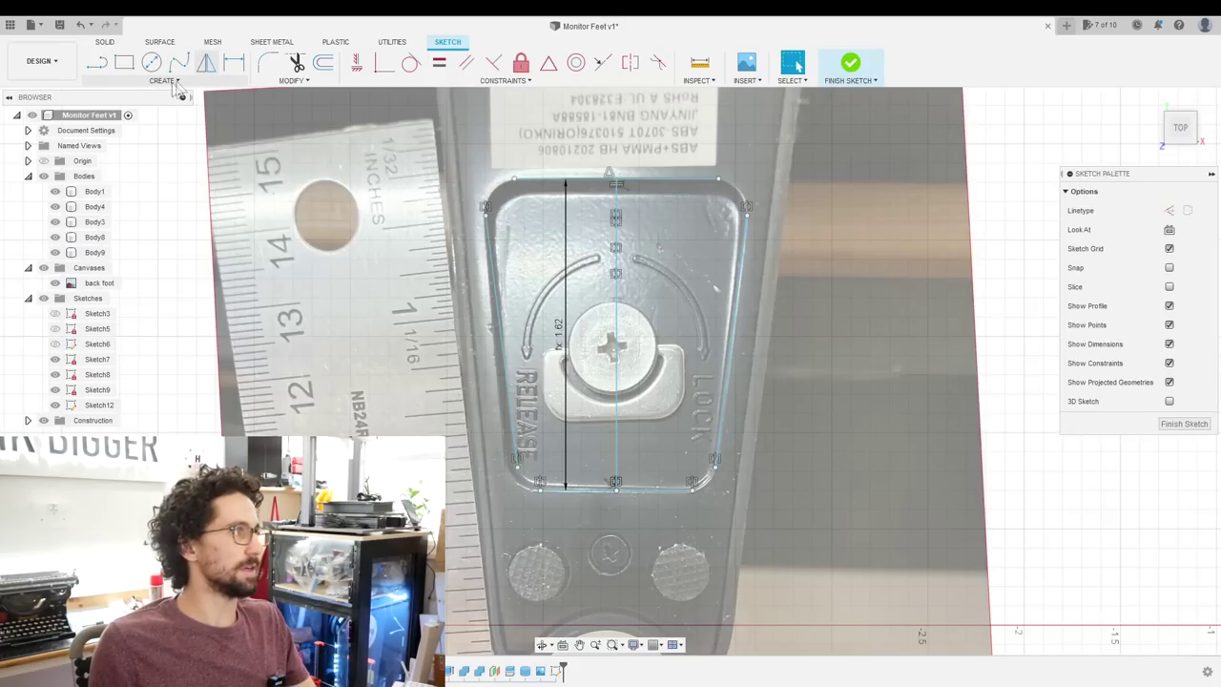
Join the corners of the traced recess outline with arcs that follow the photo.
click(164, 81)
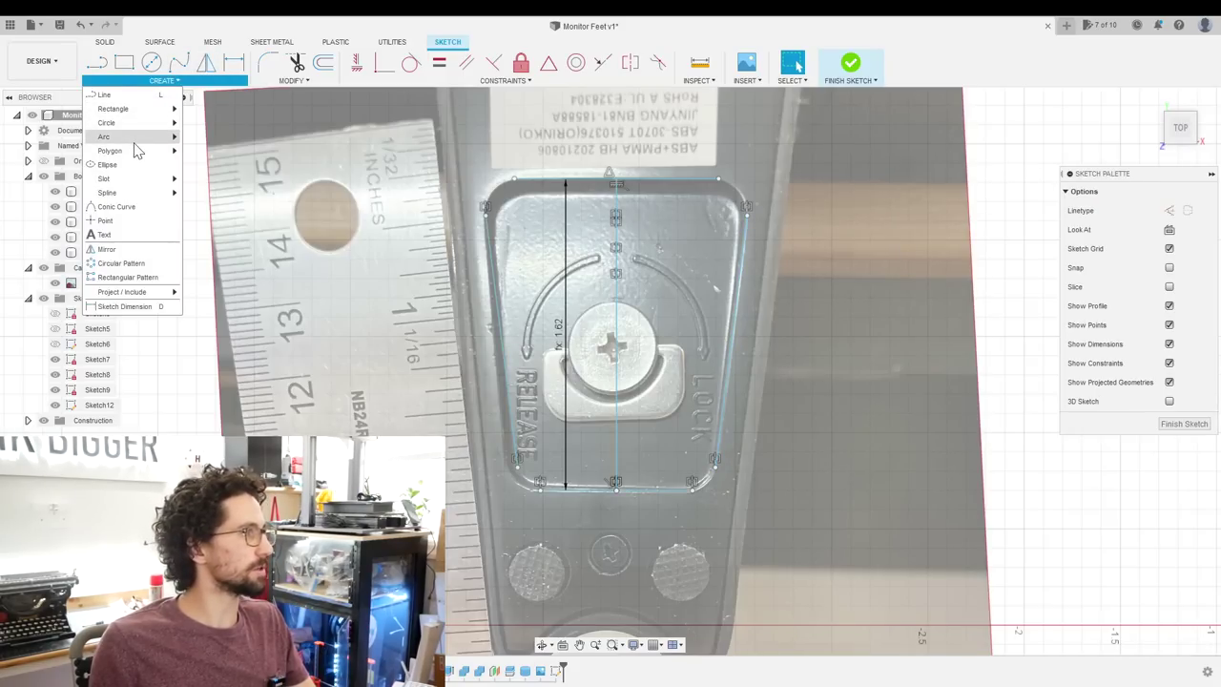
mouse_move(139, 138)
click(214, 137)
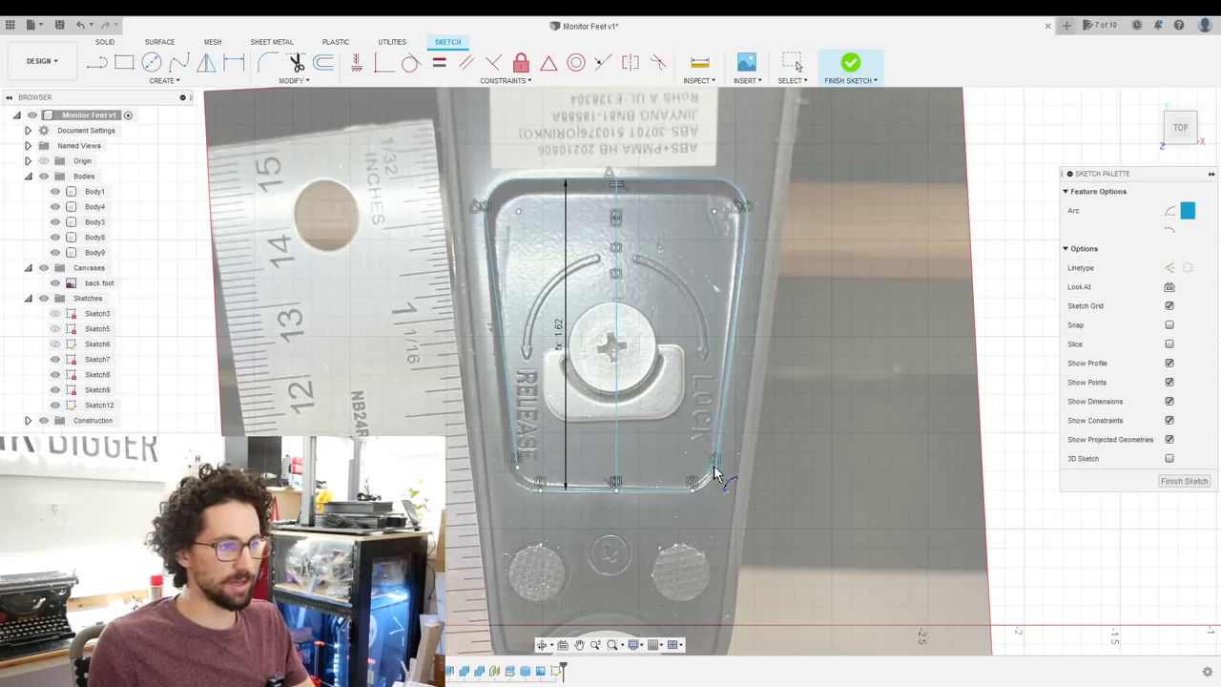
click(691, 490)
click(695, 487)
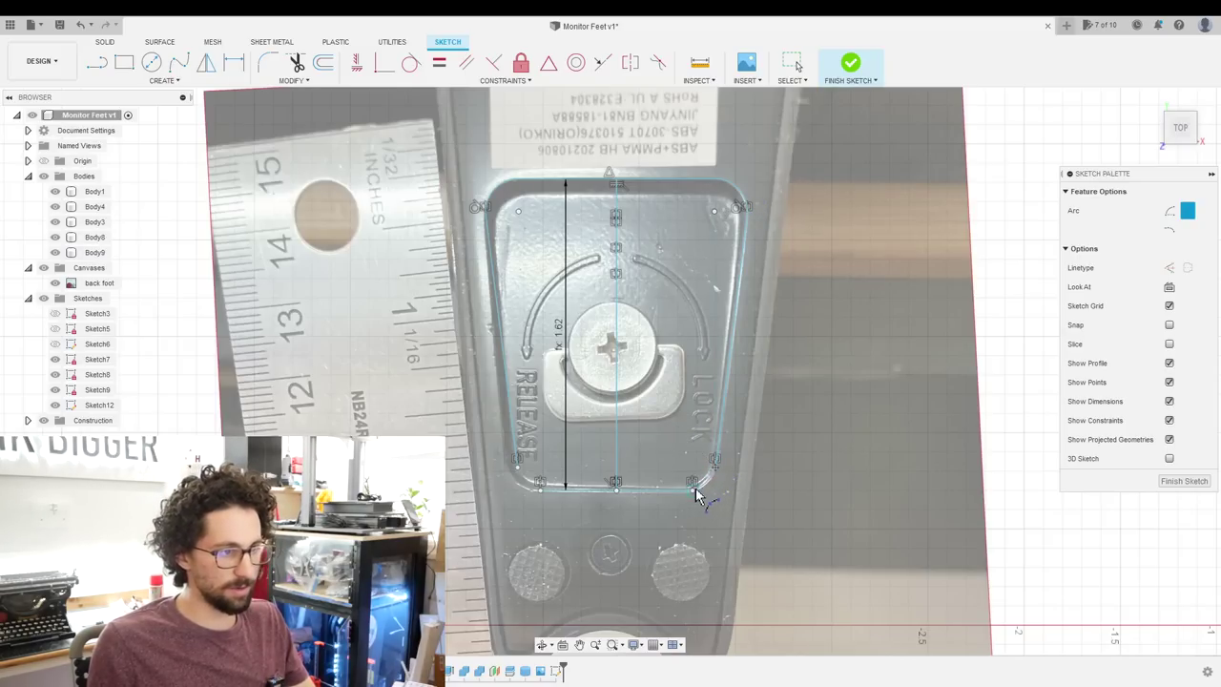
key(Escape)
Offset the whole recess outline inward by 0.03 in as a chain.
click(323, 60)
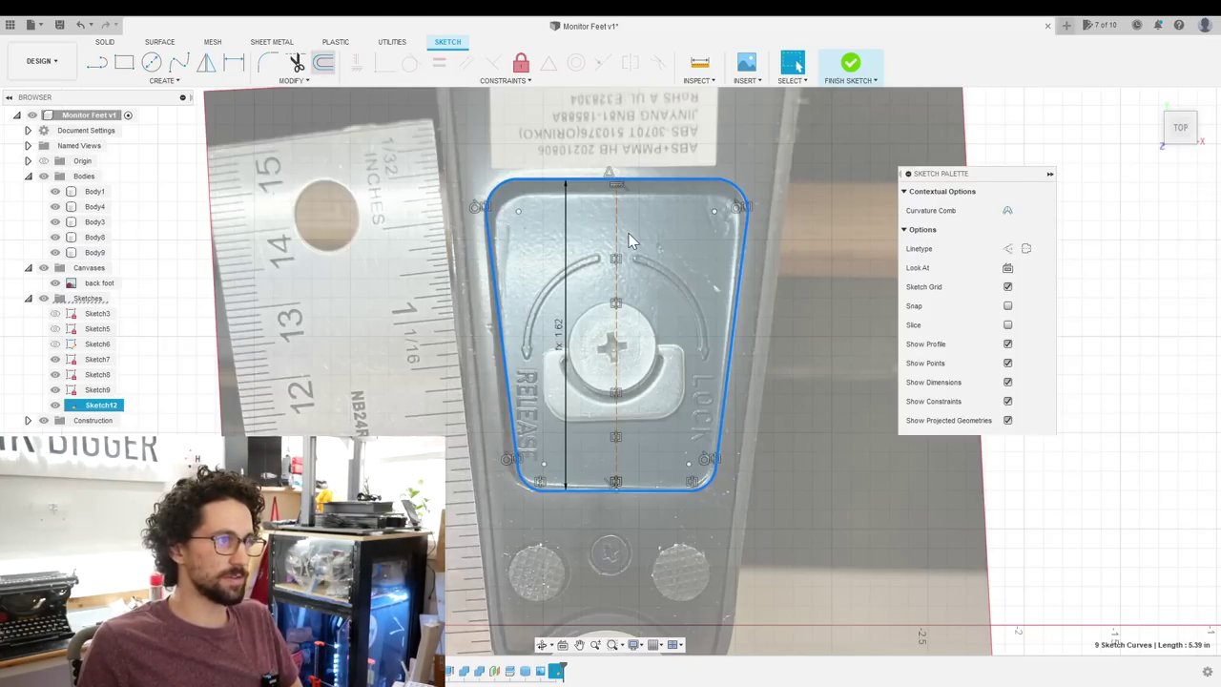
drag(713, 487, 699, 477)
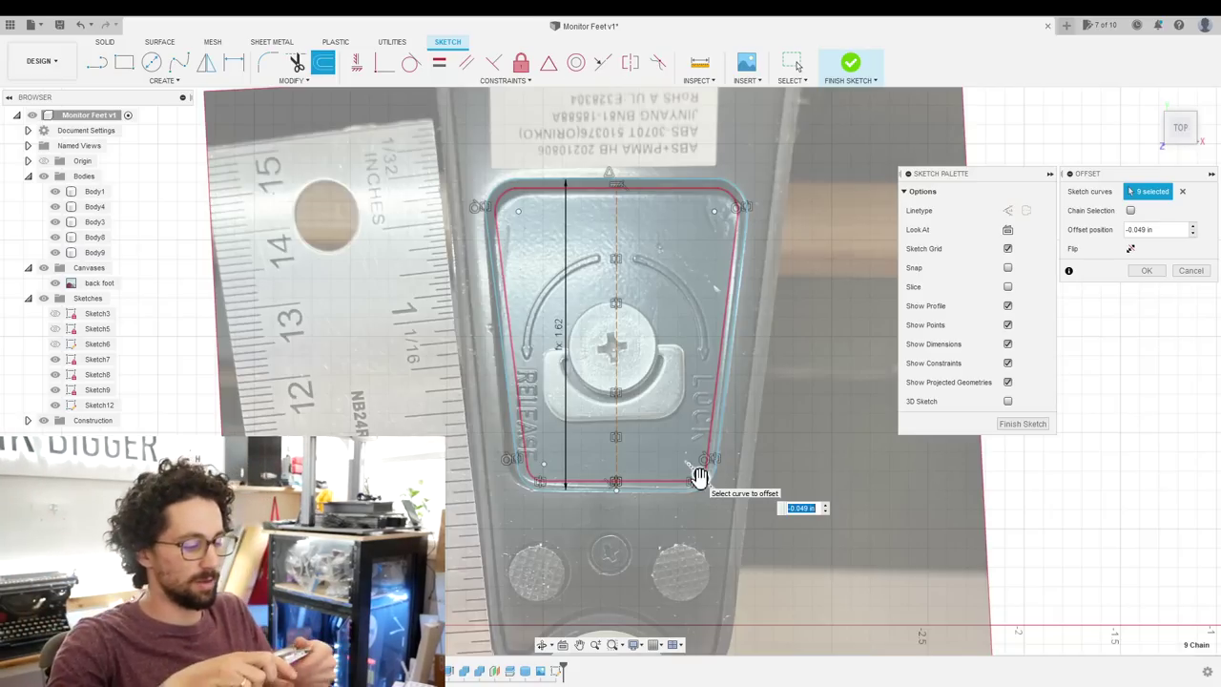
click(724, 396)
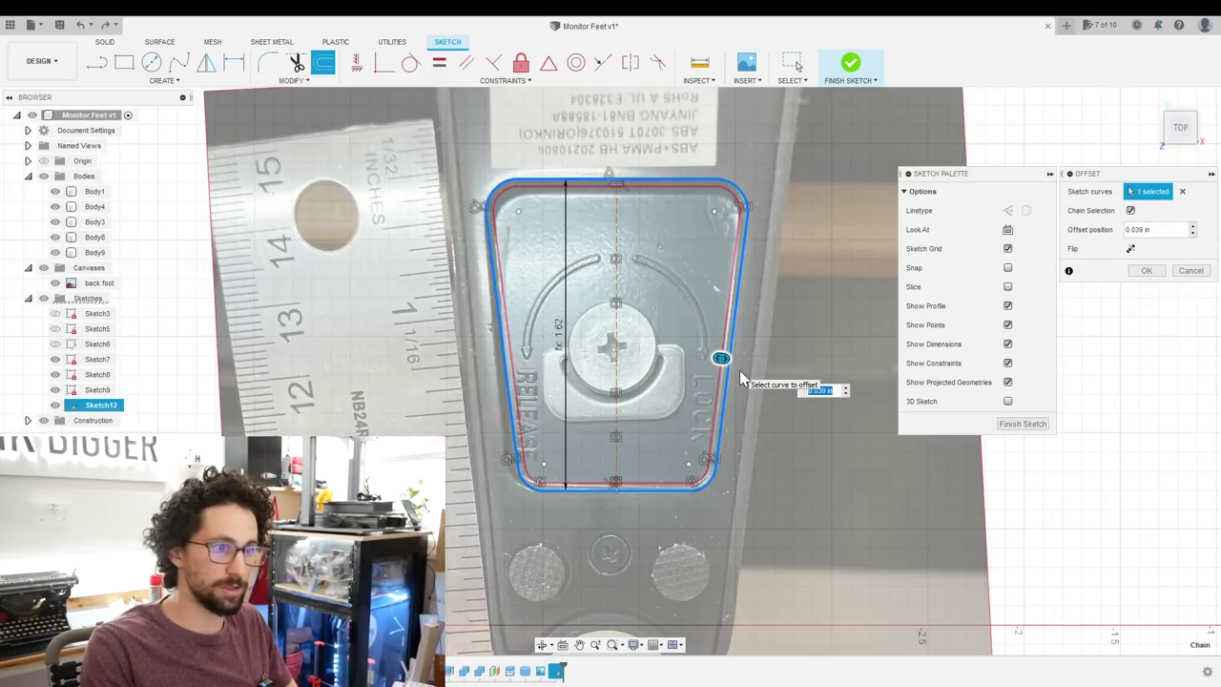
text(.03)
key(Return)
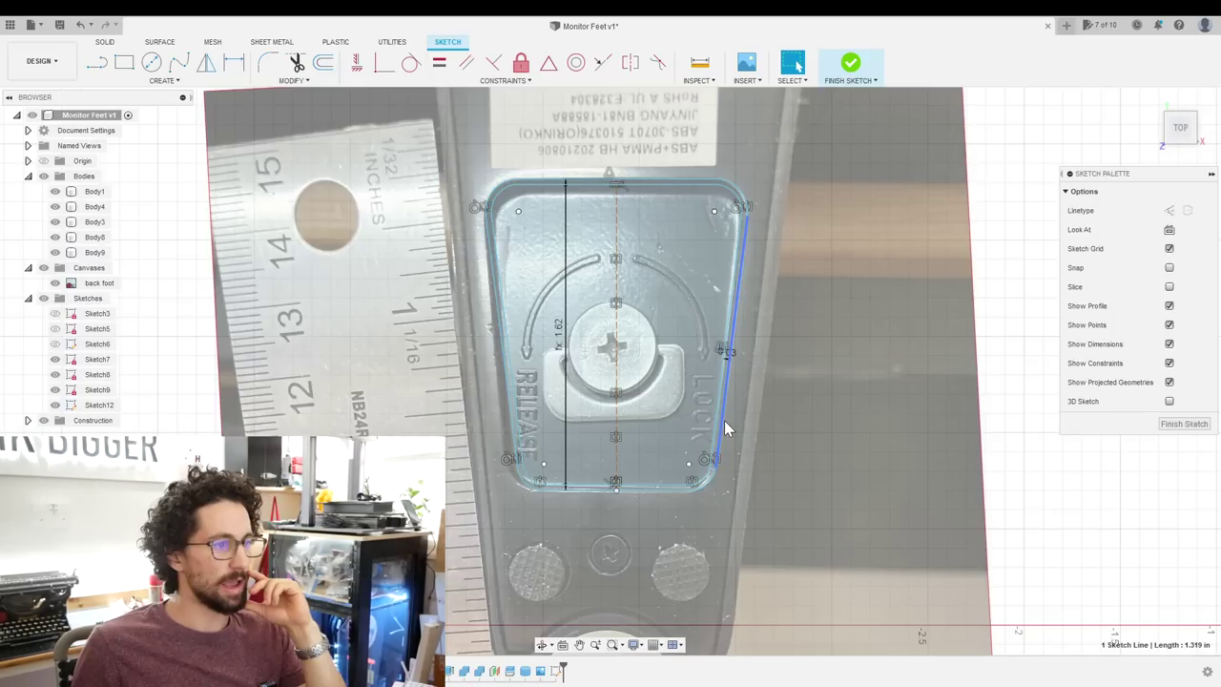
Offset the outer recess outline inward again by about 0.14 in to form the inner edge of the frame.
double_click(725, 424)
click(324, 65)
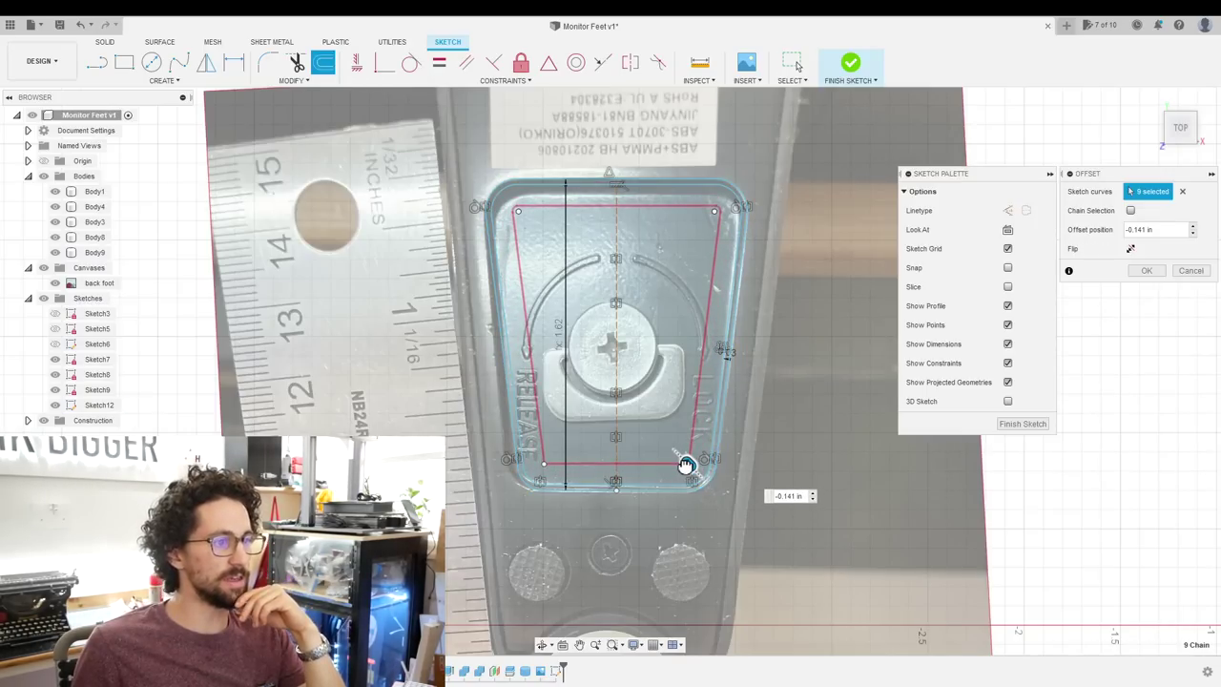
key(Return)
Extrude the frame profile between the inner offset outlines as a new body, using the back depth parameter as the distance.
text(eBackDepth)
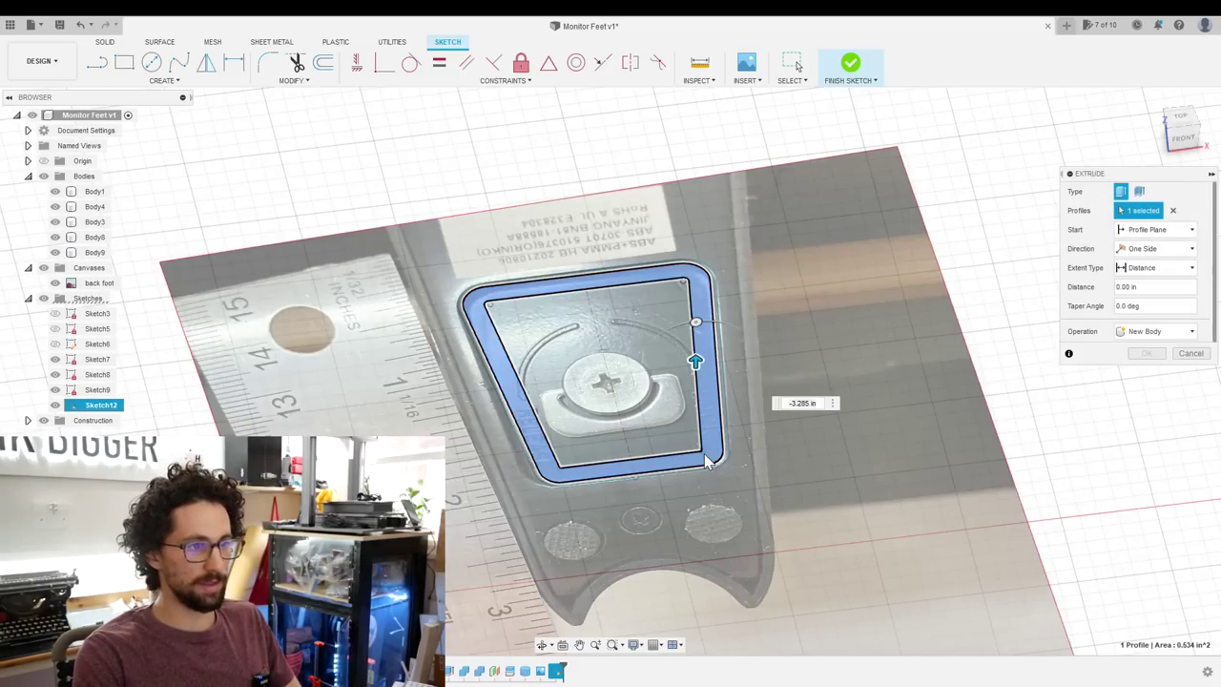
key(Return)
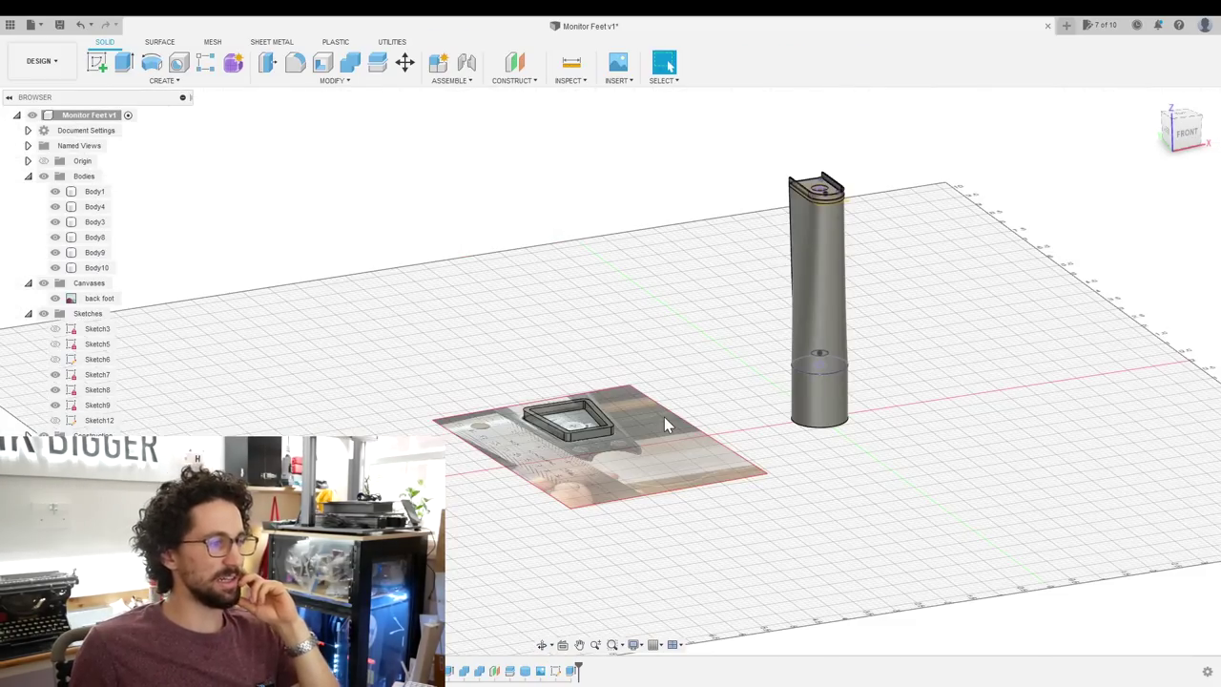
click(532, 428)
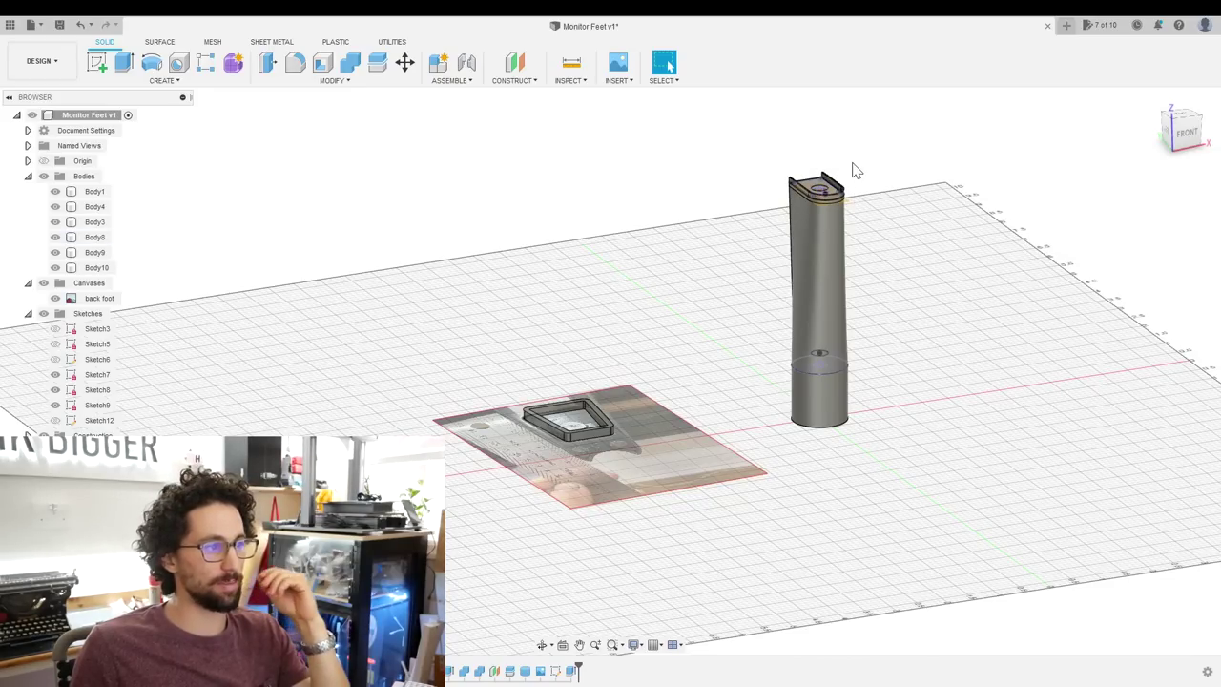
Redefine the back foot sketch's plane to the level of the front foot's top, and check the frame's height from the front.
click(570, 673)
right_click(570, 674)
click(493, 597)
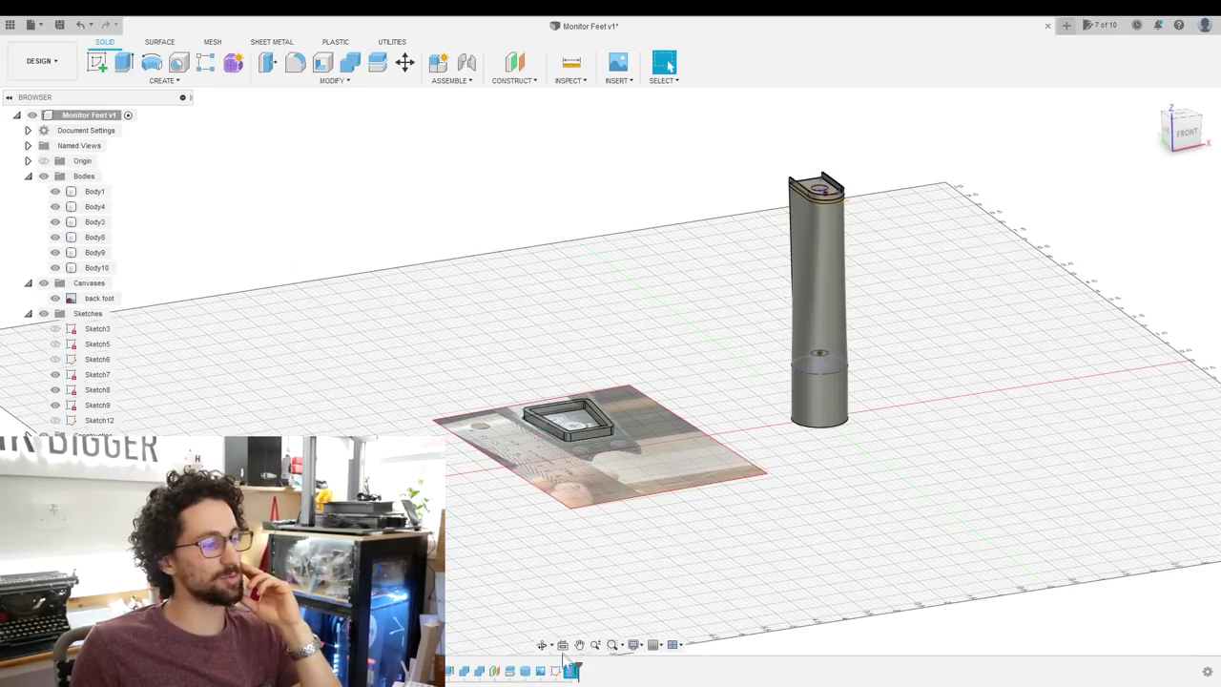
right_click(558, 673)
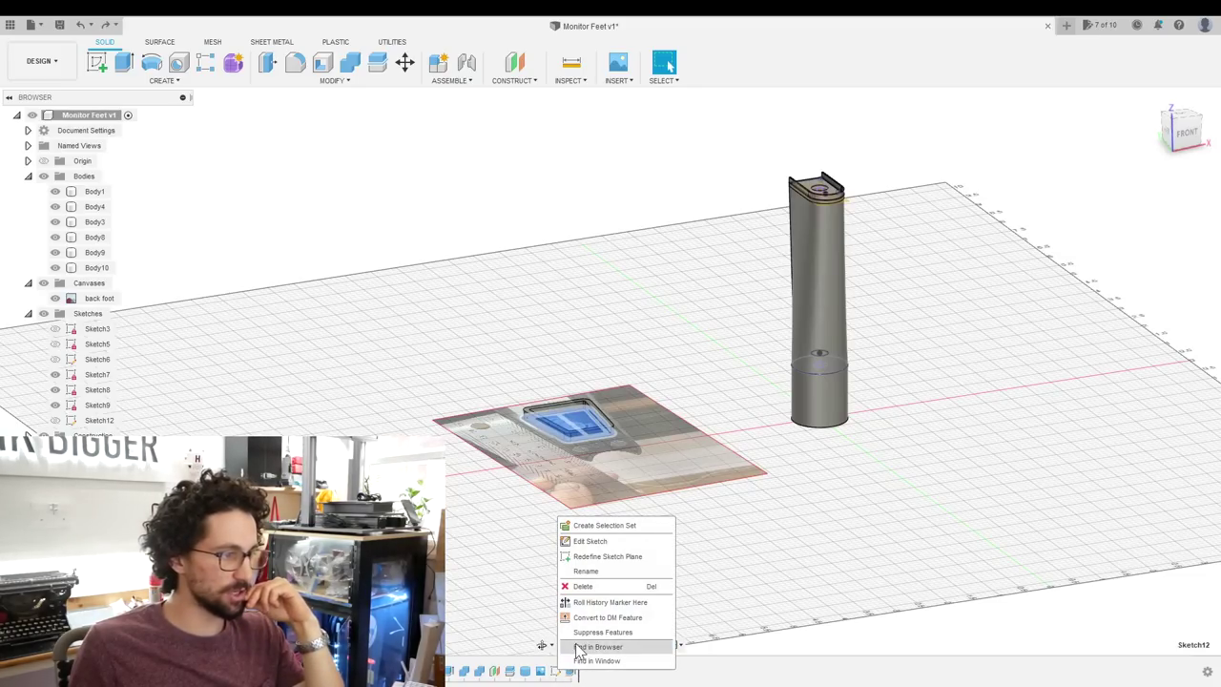
click(607, 556)
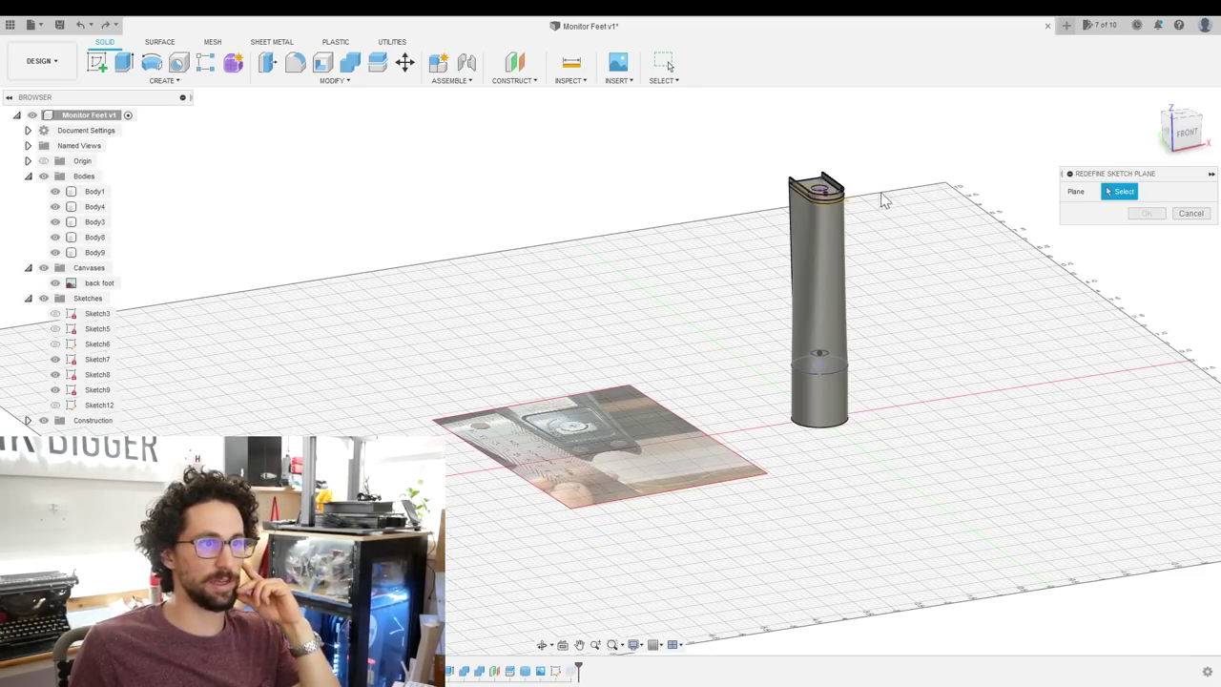
scroll(883, 200, up, 3)
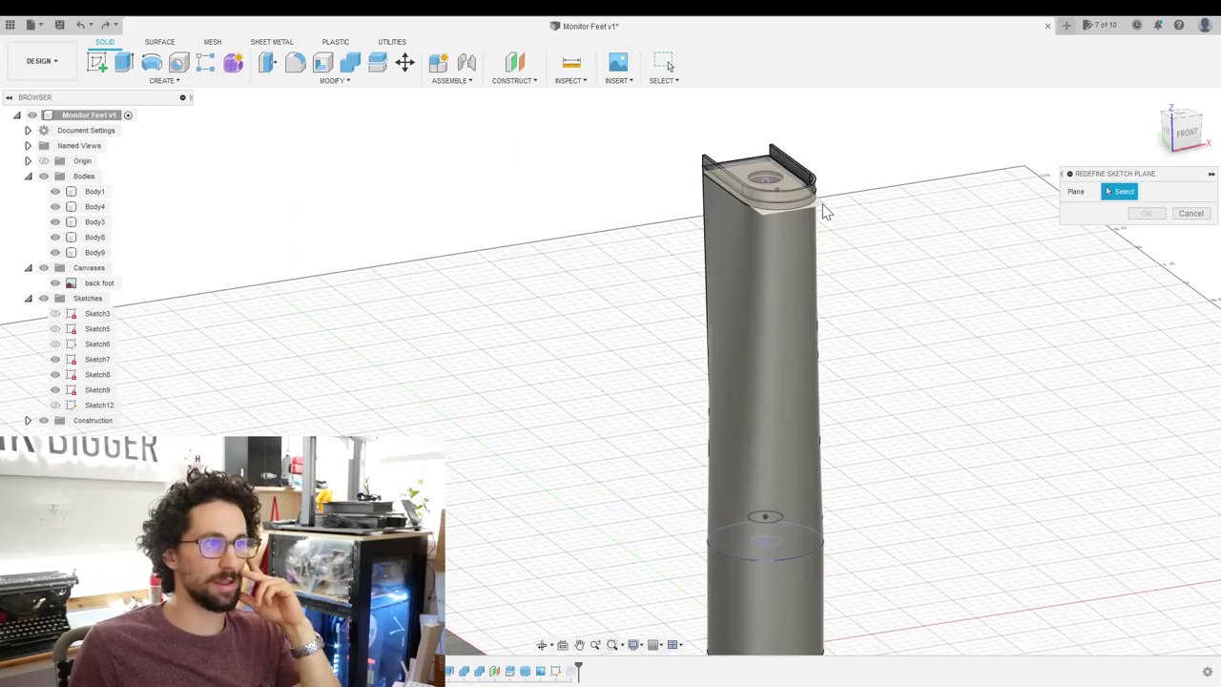
scroll(684, 352, down, 5)
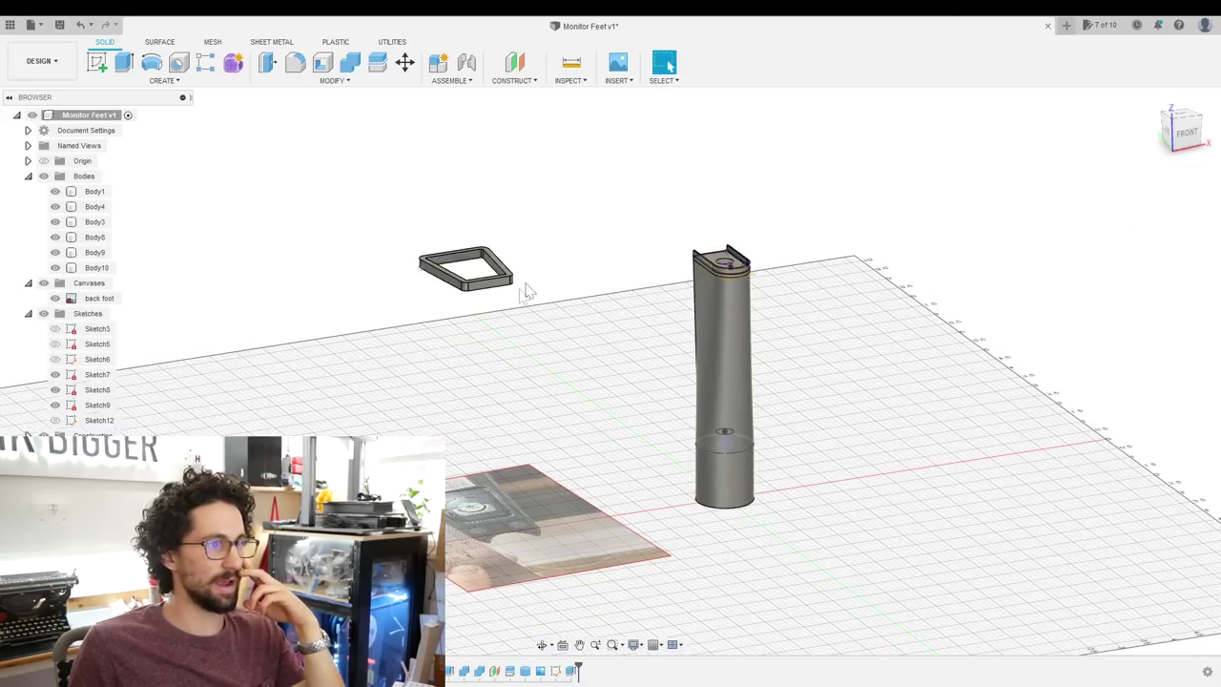
click(1183, 136)
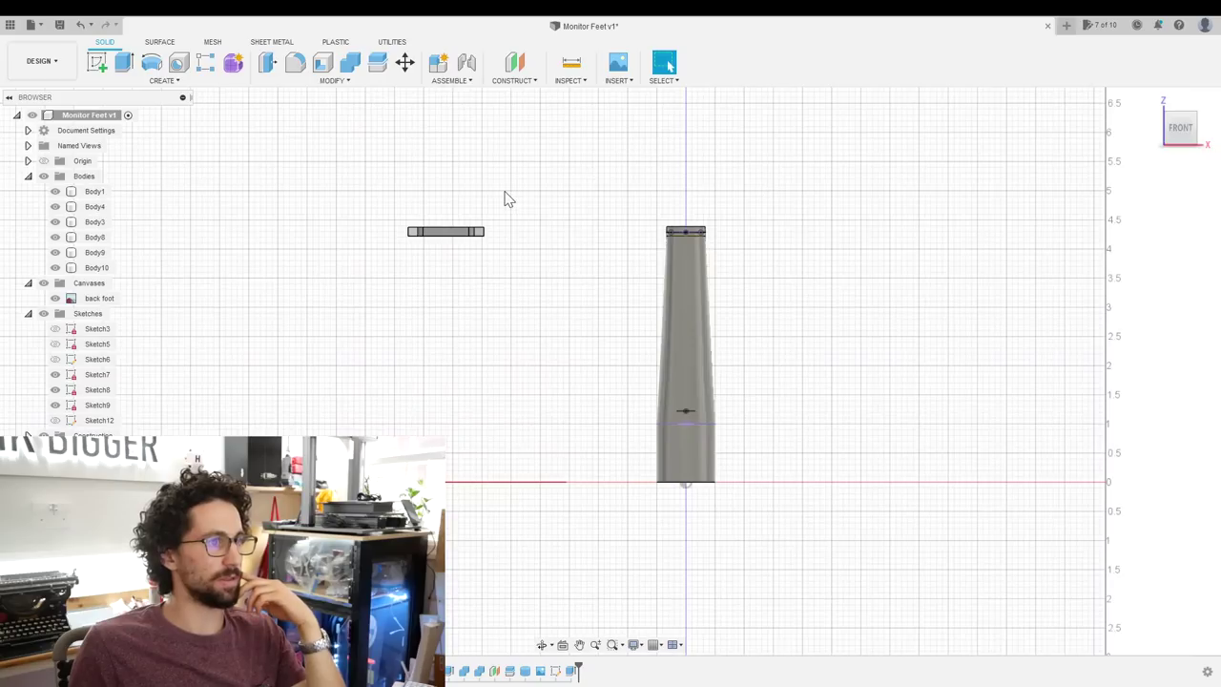
shift+middle_drag(694, 291, 577, 363)
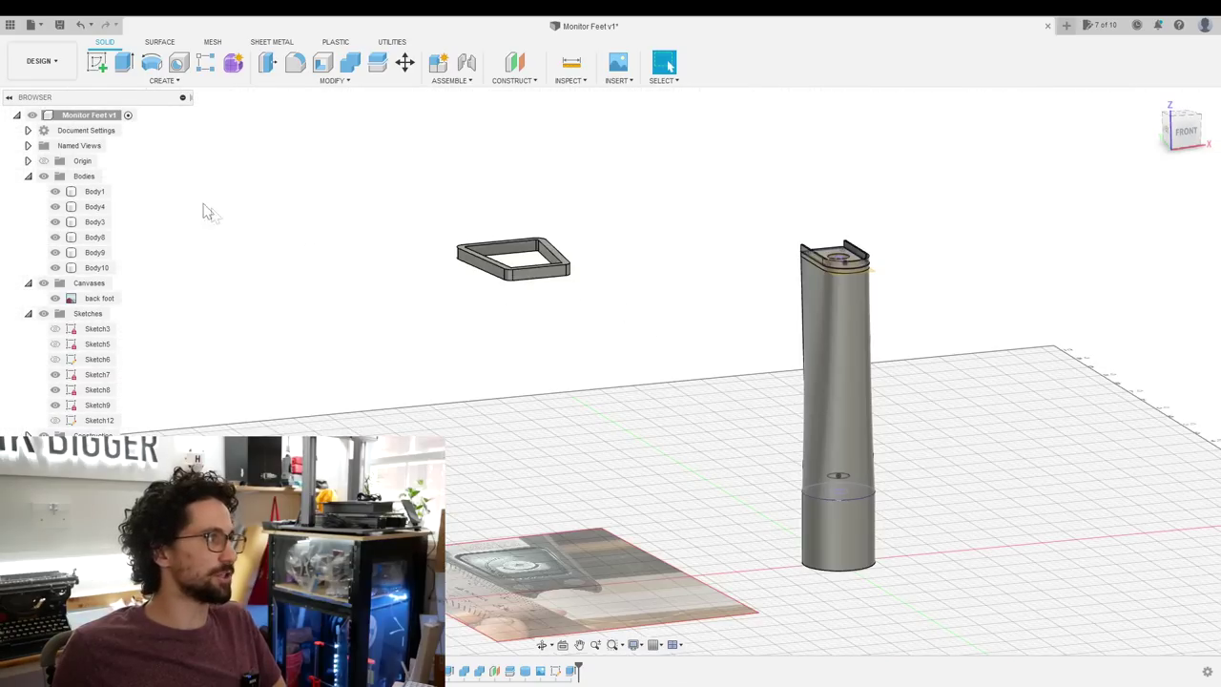
Hide the front foot's base body and try an offset plane from the top rim down to the lofted leg's lower end.
click(55, 208)
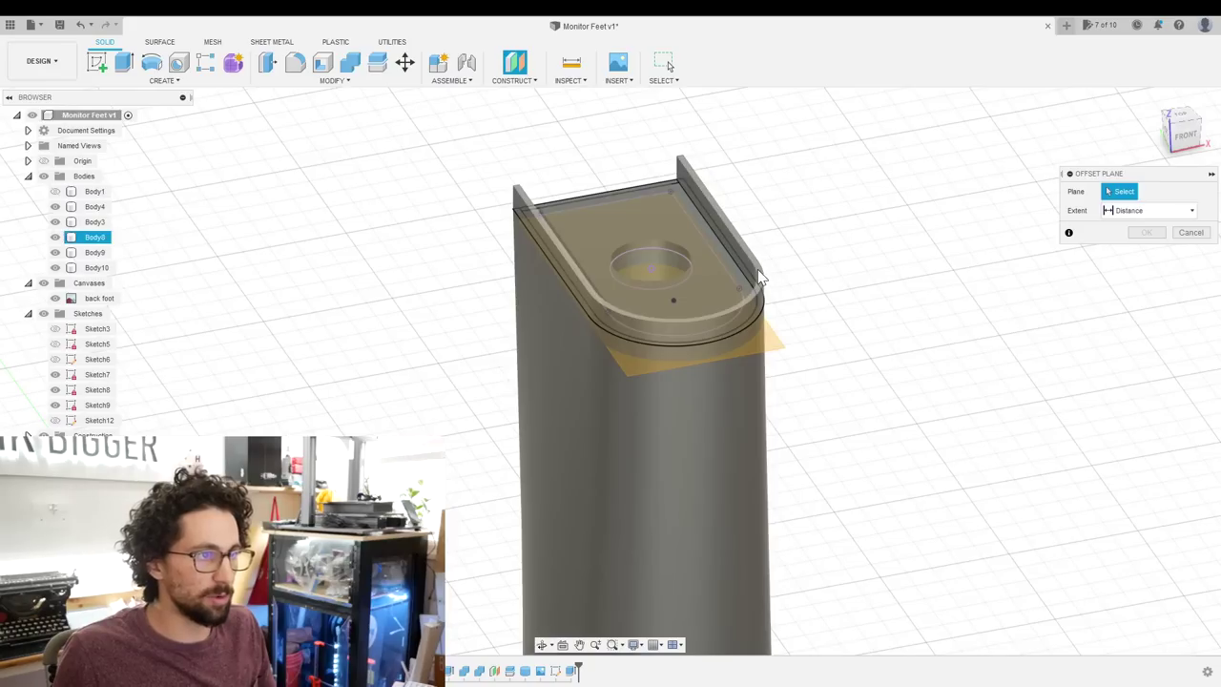
click(810, 327)
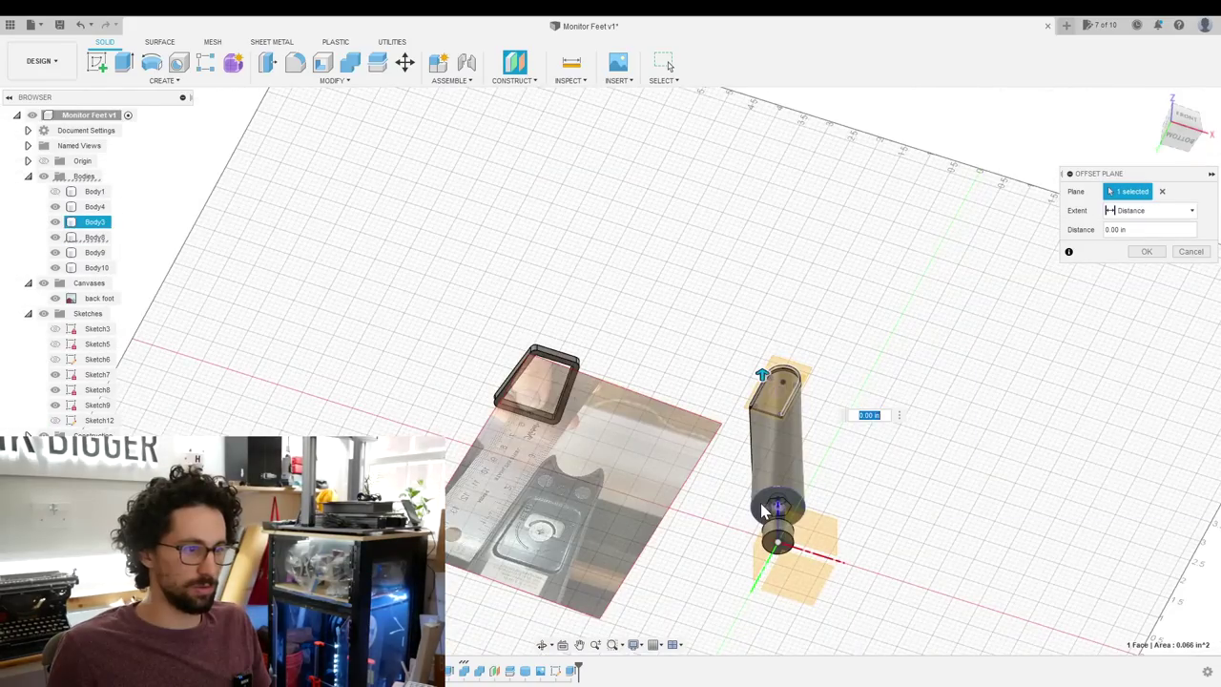
shift+middle_drag(815, 354, 915, 380)
click(1191, 251)
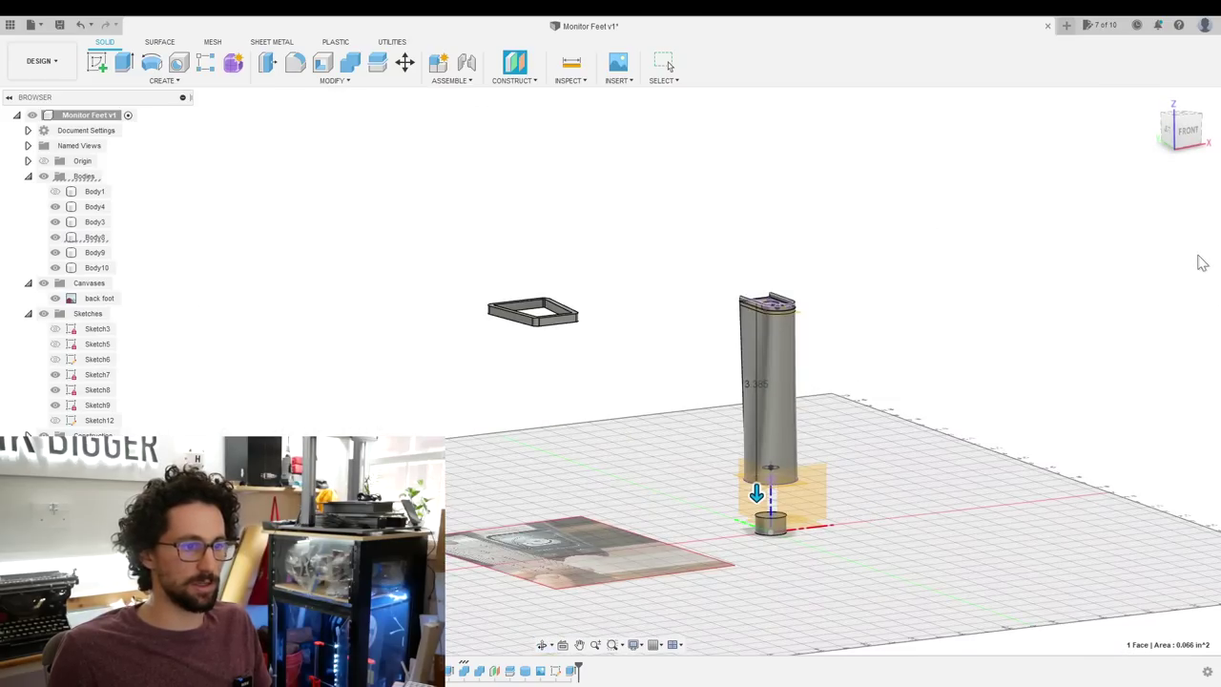
Create a construction plane offset downward from the back foot frame's top face by the leg height parameter.
click(334, 80)
click(291, 360)
click(449, 194)
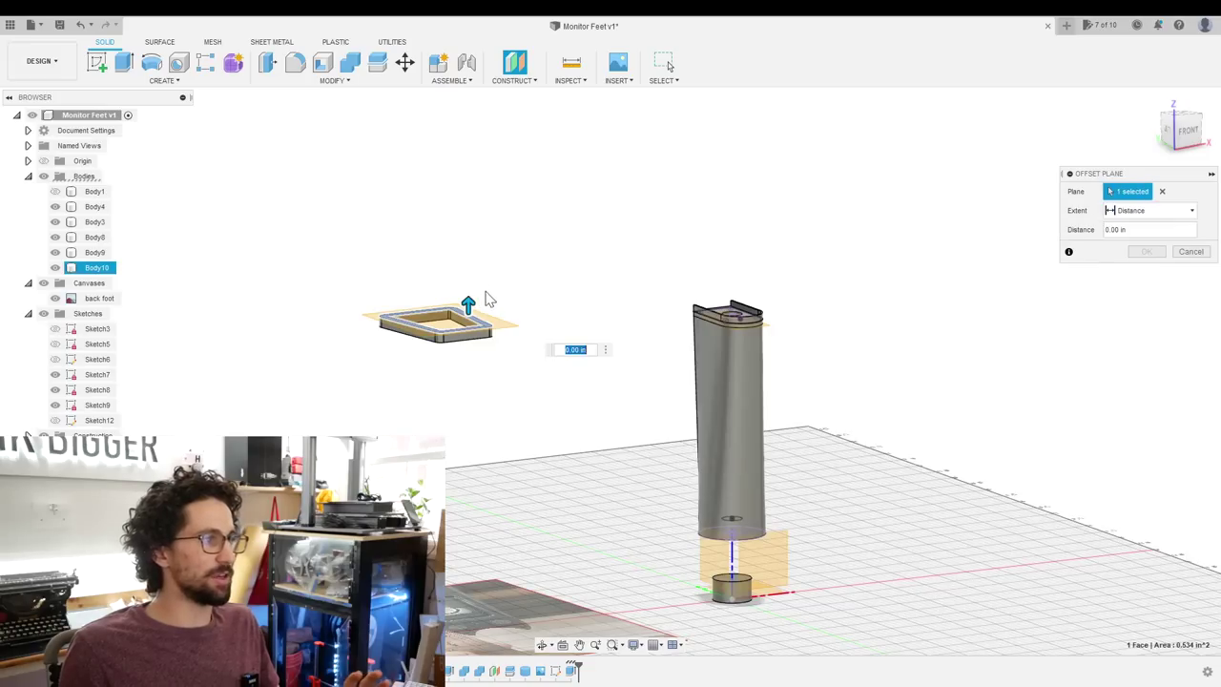
drag(468, 303, 468, 329)
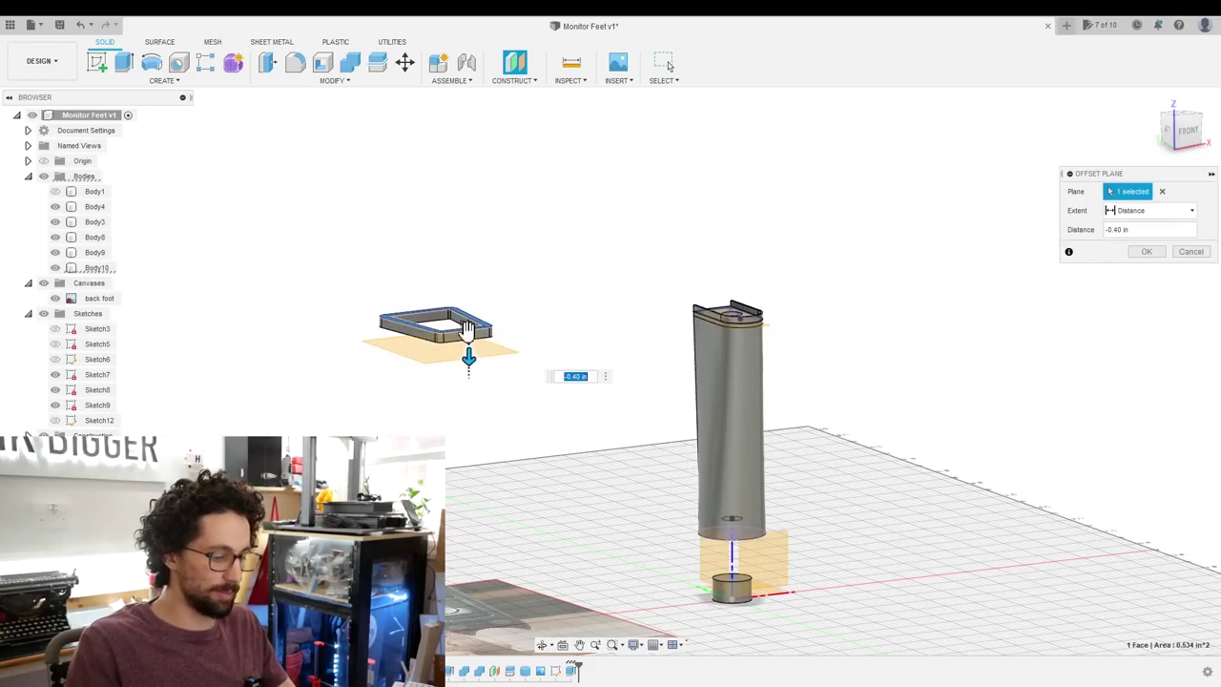
text(leg)
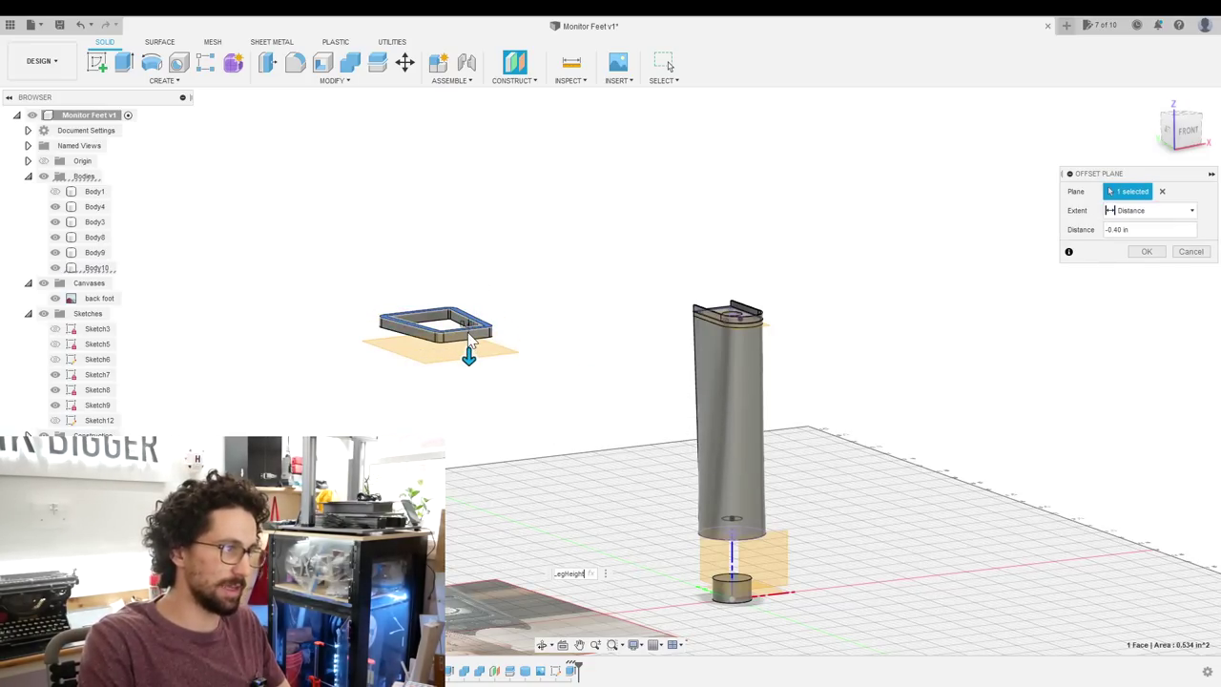
key(Return)
key(Return)
Sketch a circle on the new construction plane below the back foot frame.
click(469, 524)
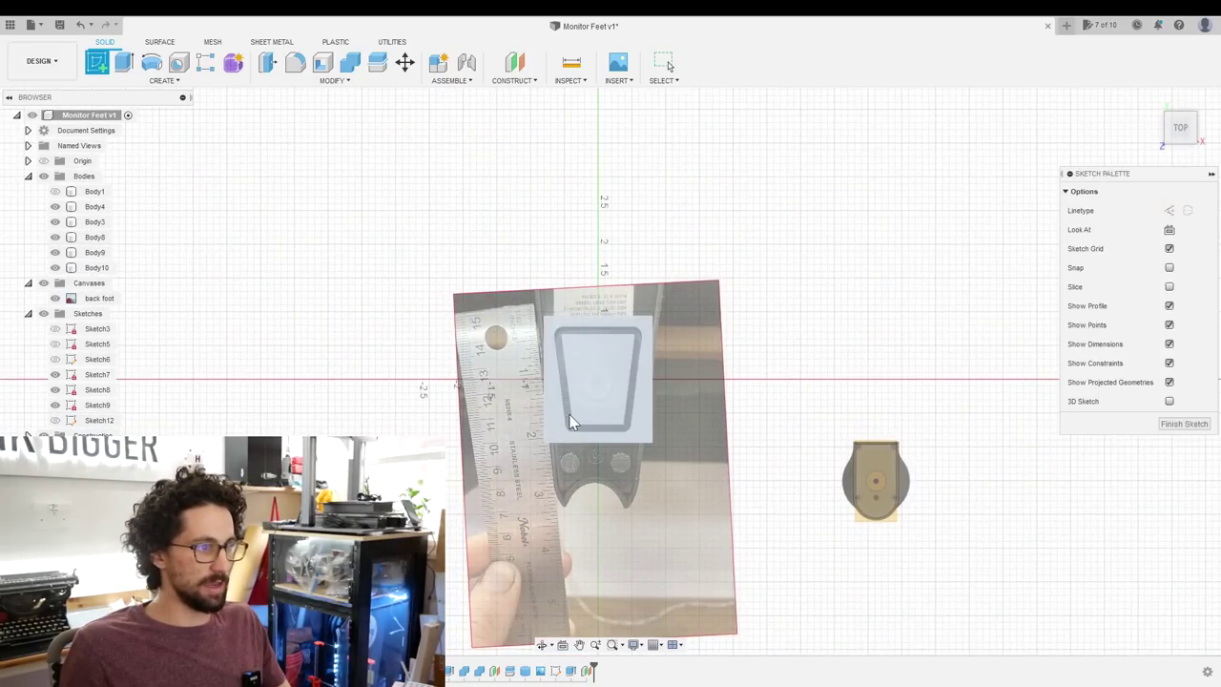
scroll(601, 387, up, 5)
key(c)
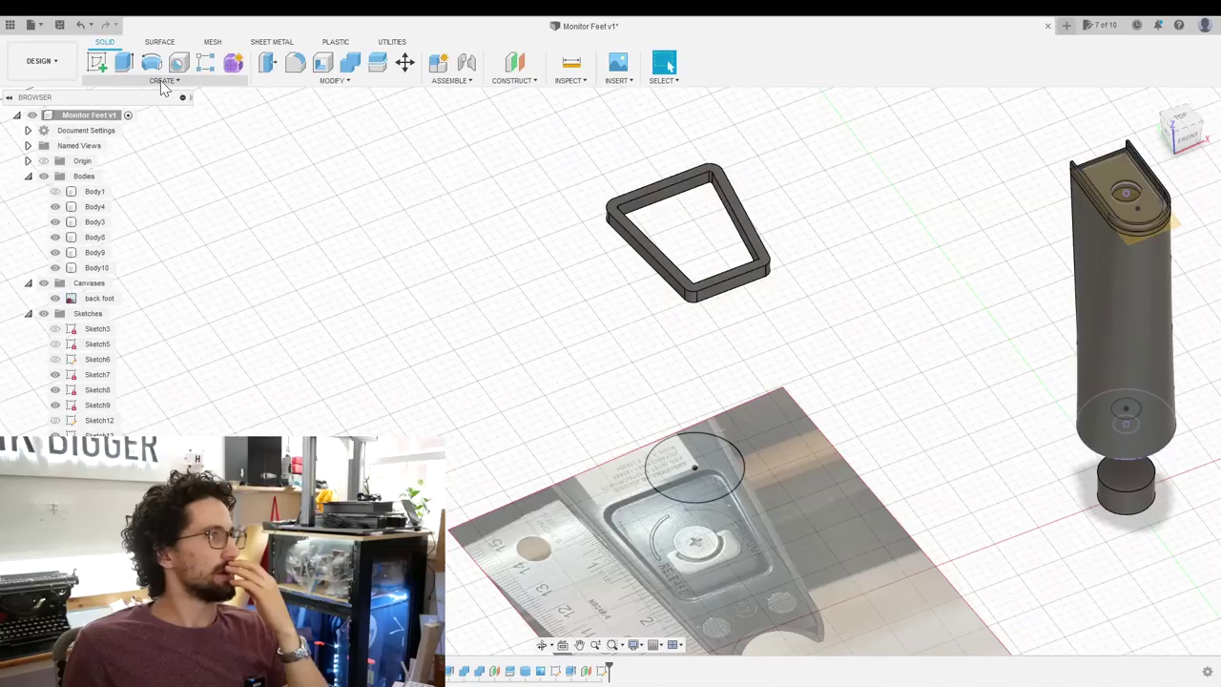
Loft the back foot's leg from the trapezoidal frame's sketch profile down to the circle on the lower construction plane.
click(162, 80)
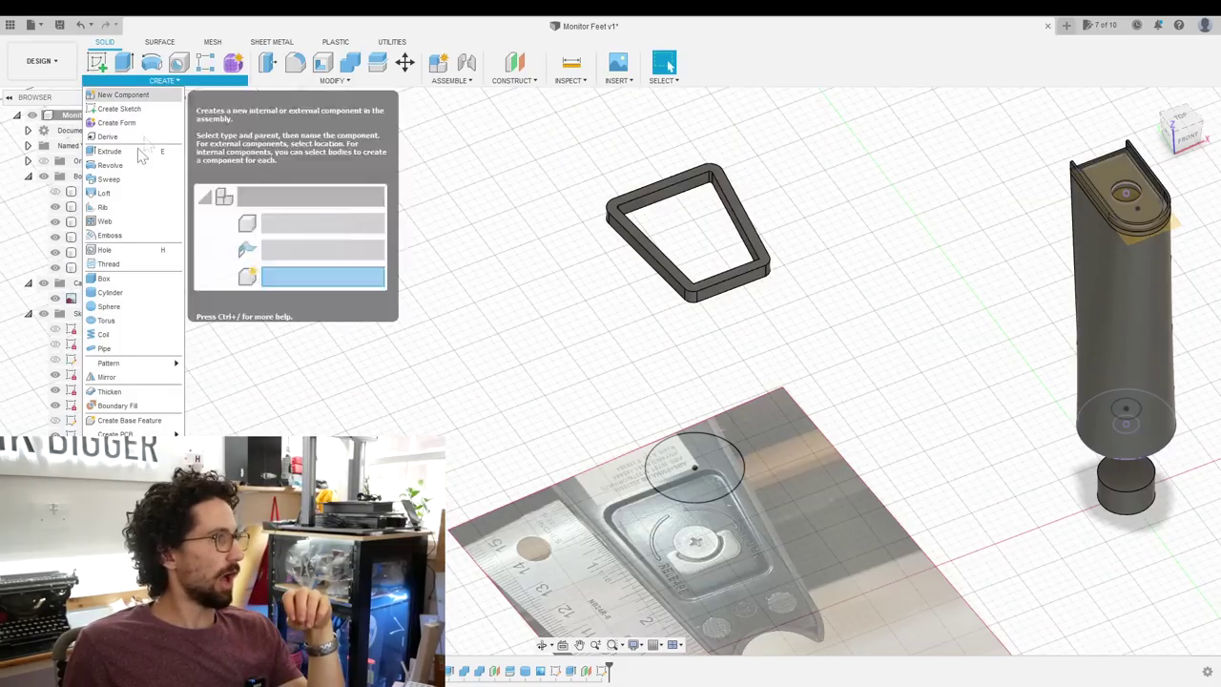
click(121, 200)
click(710, 243)
shift+middle_drag(711, 245, 796, 542)
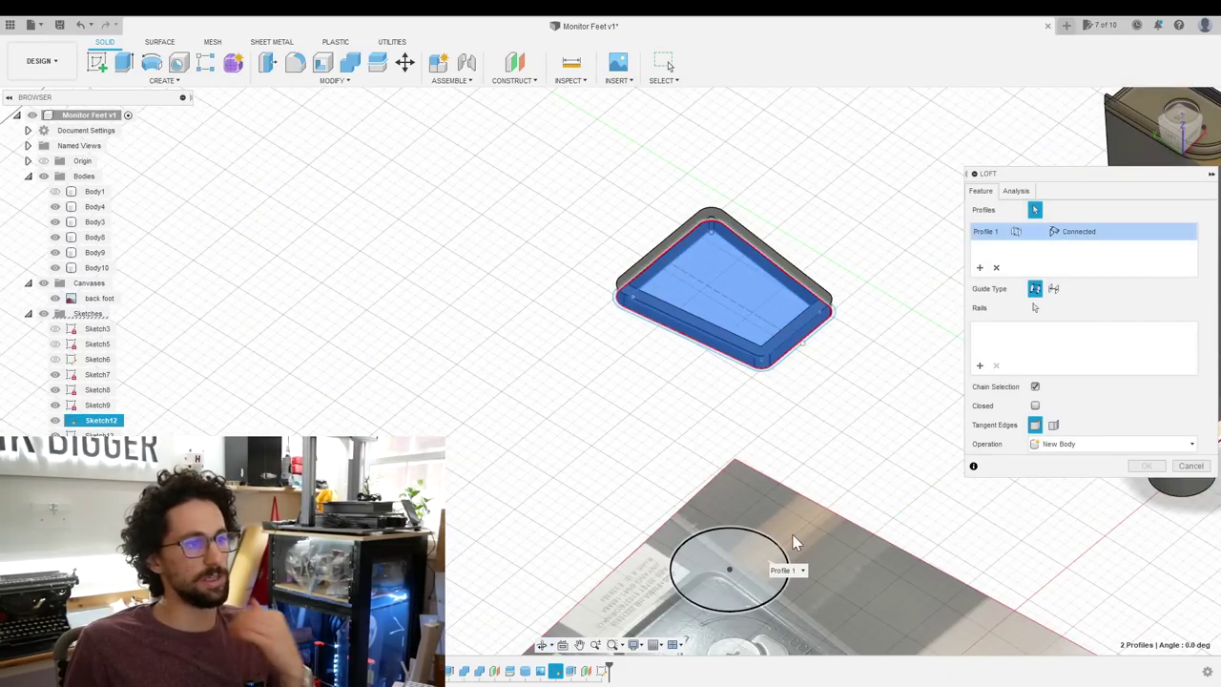
click(794, 544)
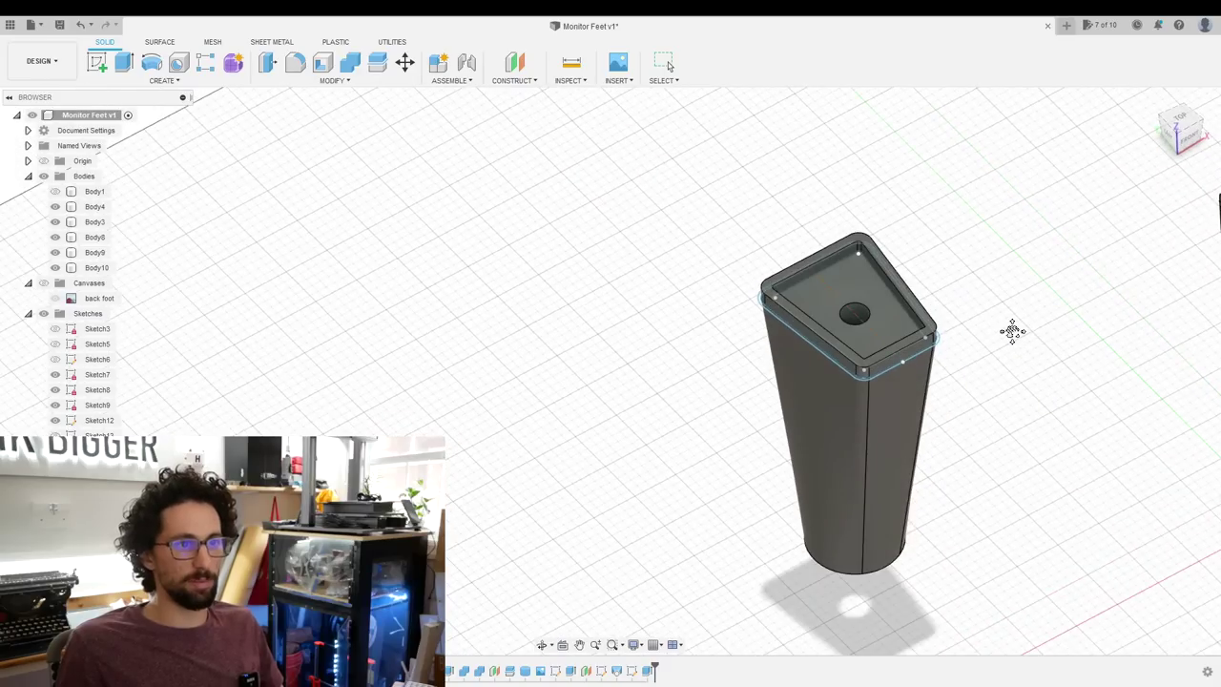
middle_drag(1011, 330, 721, 320)
key(Escape)
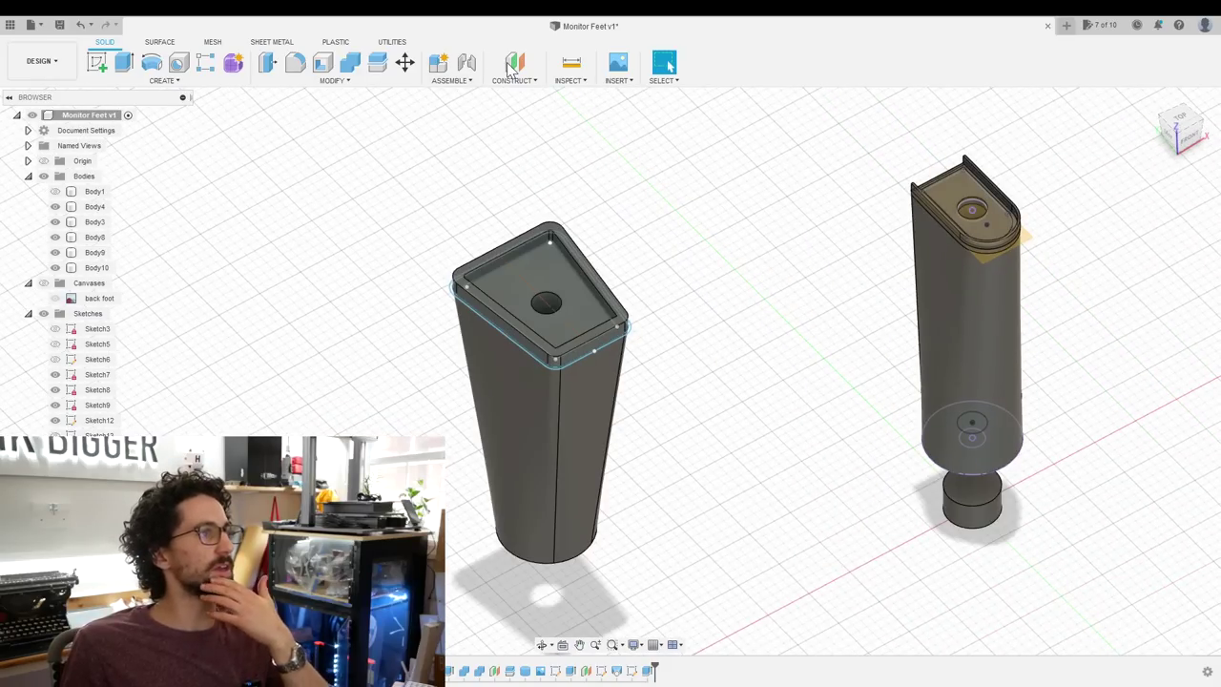
Start an offset construction plane from the top rim face of the back foot's frame.
key(o)
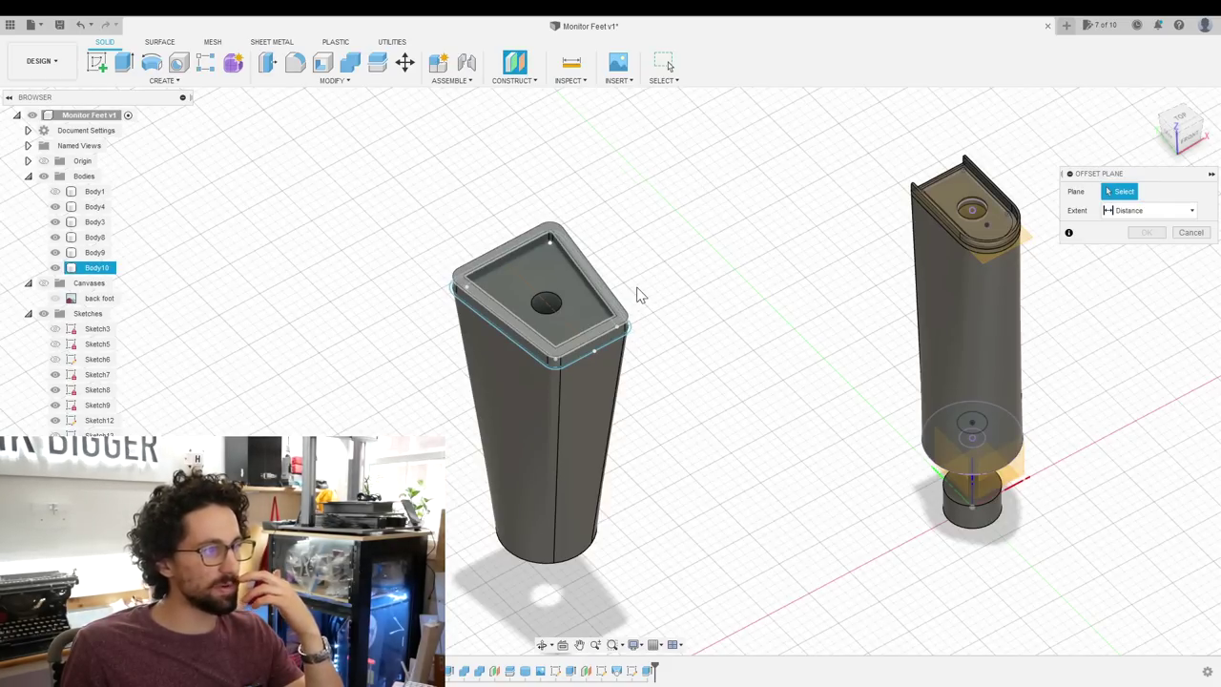
click(595, 308)
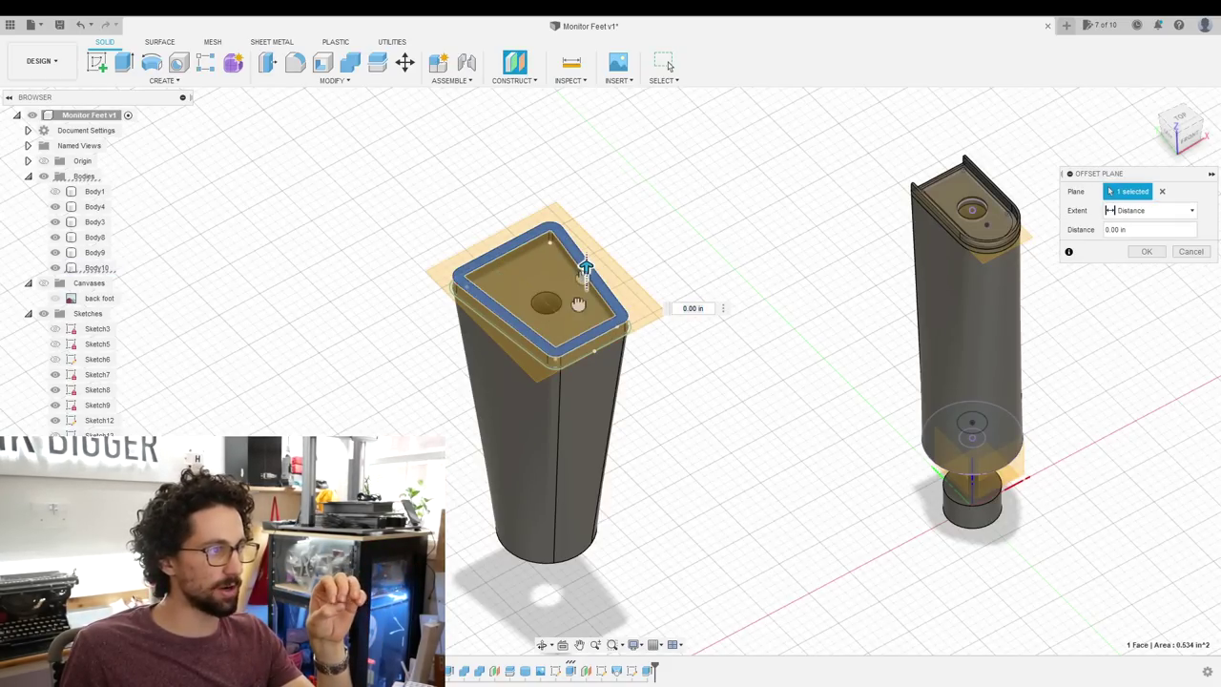